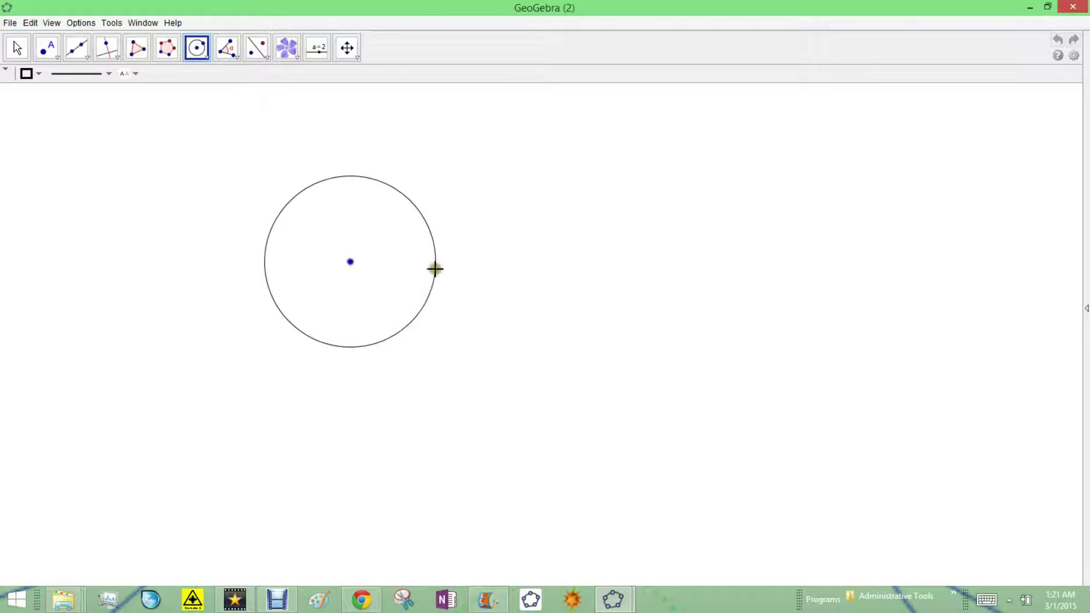
Draw a circle with its radius fixed by rim point B, then hide point B
click(437, 263)
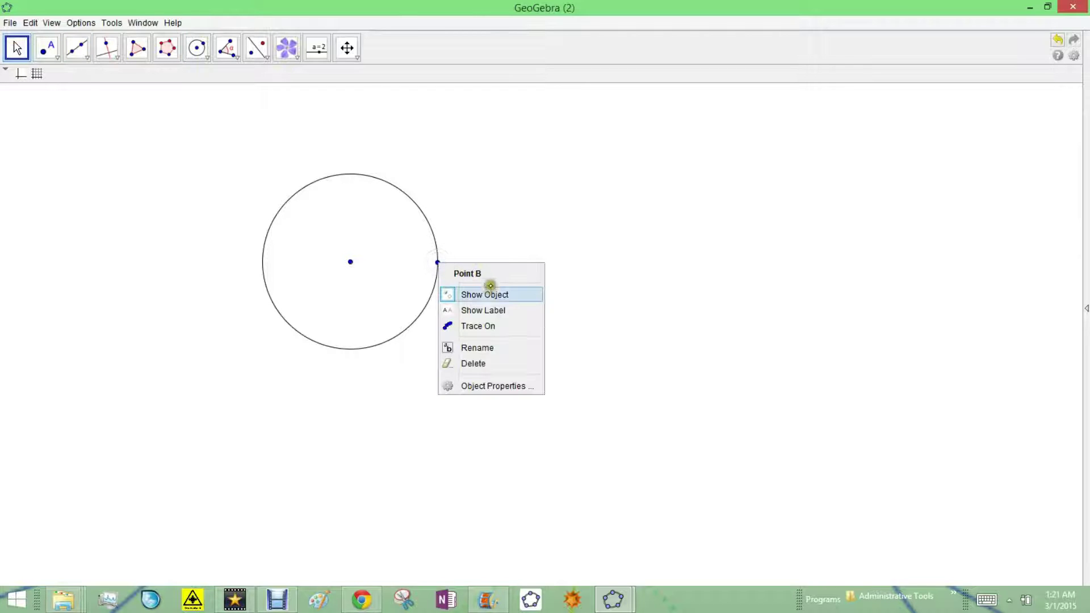
click(499, 293)
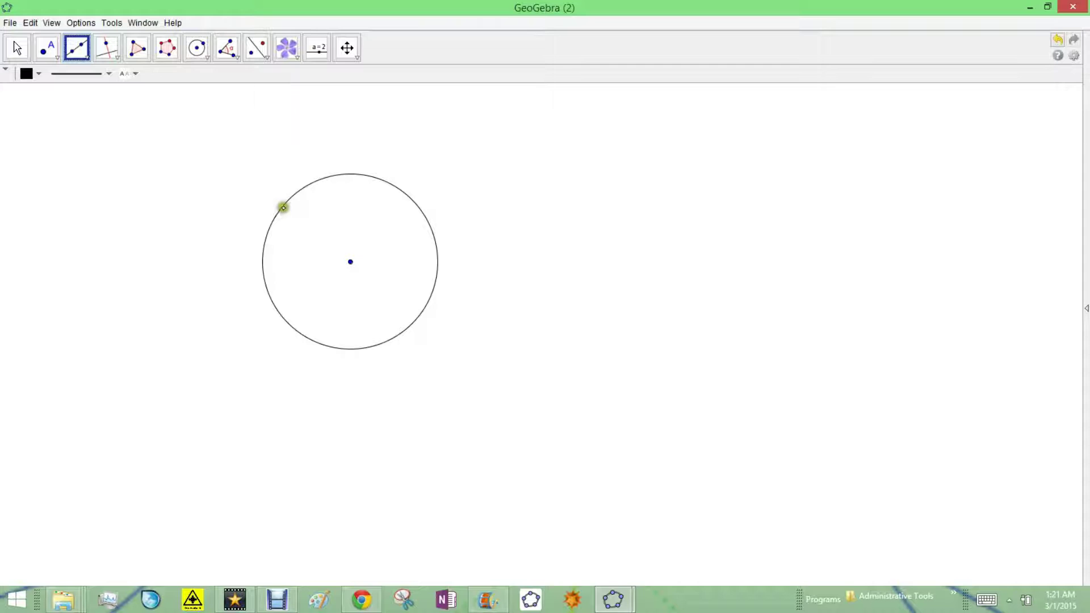
Draw six lines through neighbouring points on the circle, closing the hexagon at the upper-left point
click(283, 207)
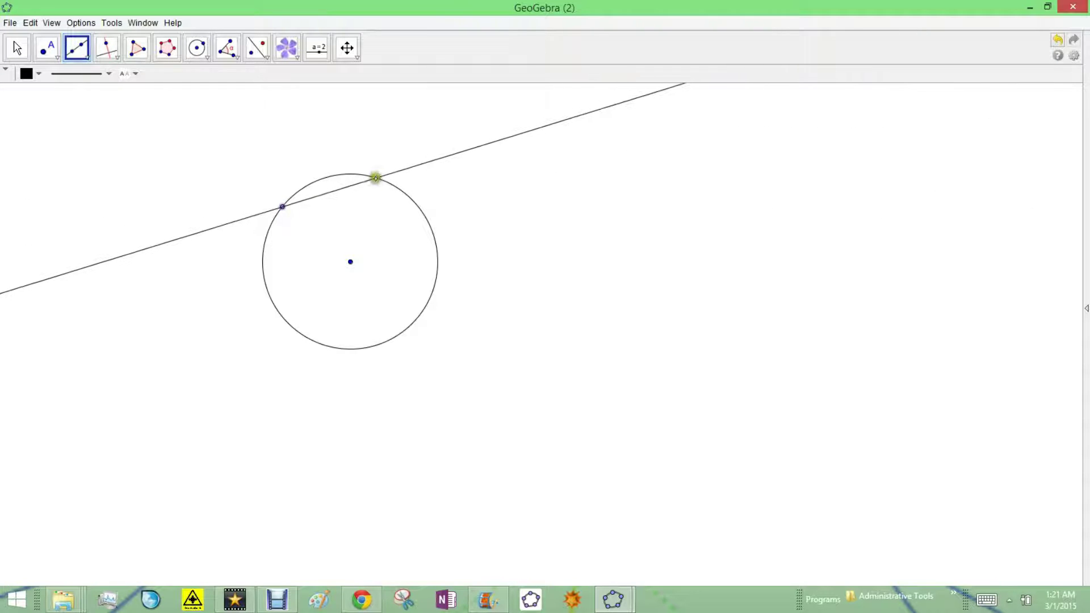
click(376, 178)
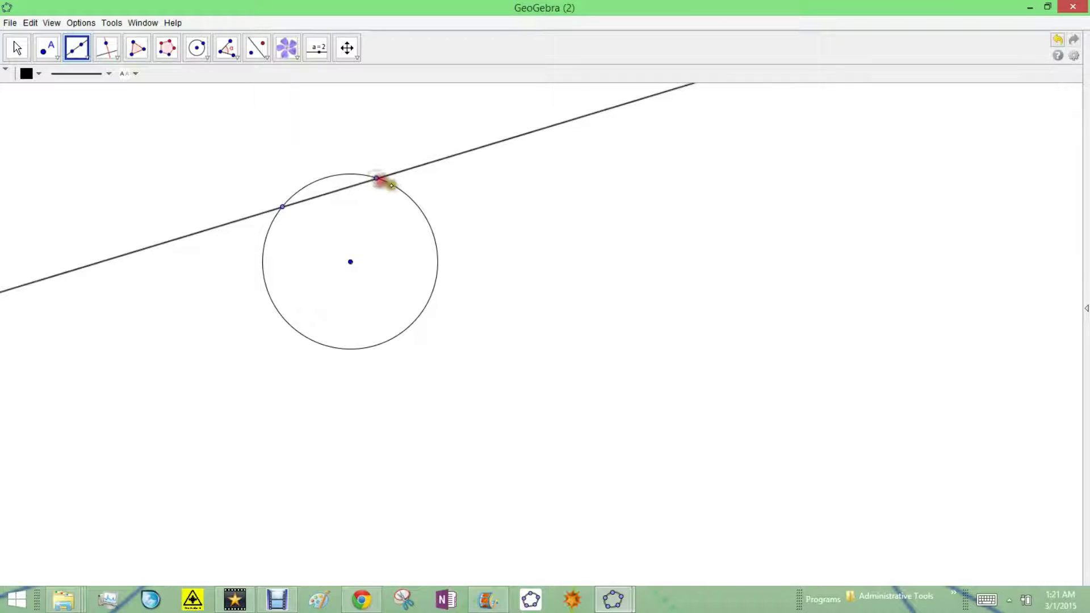
click(430, 295)
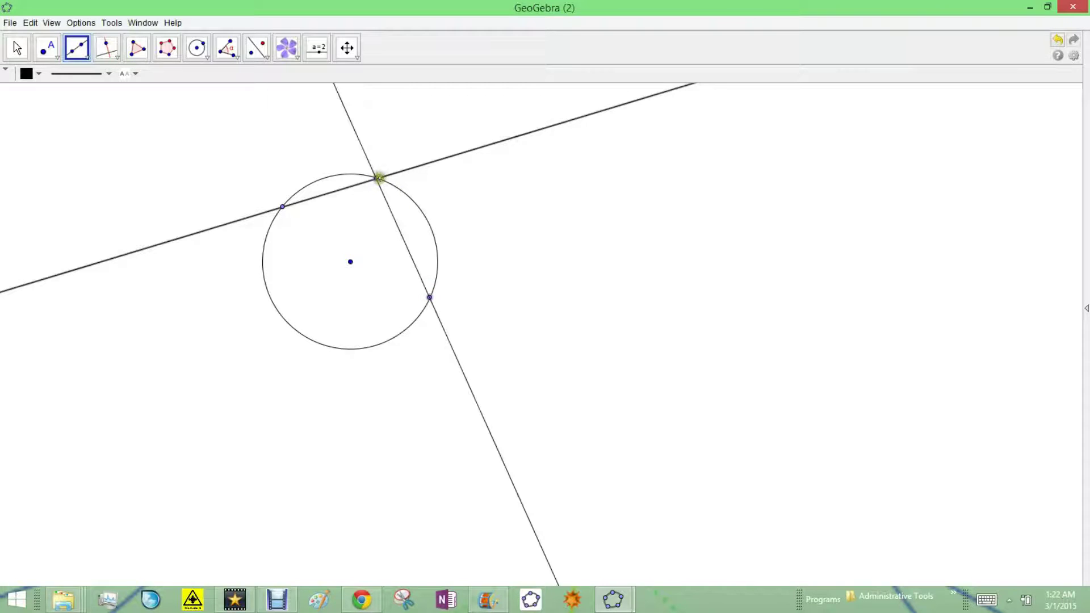
click(378, 179)
click(428, 297)
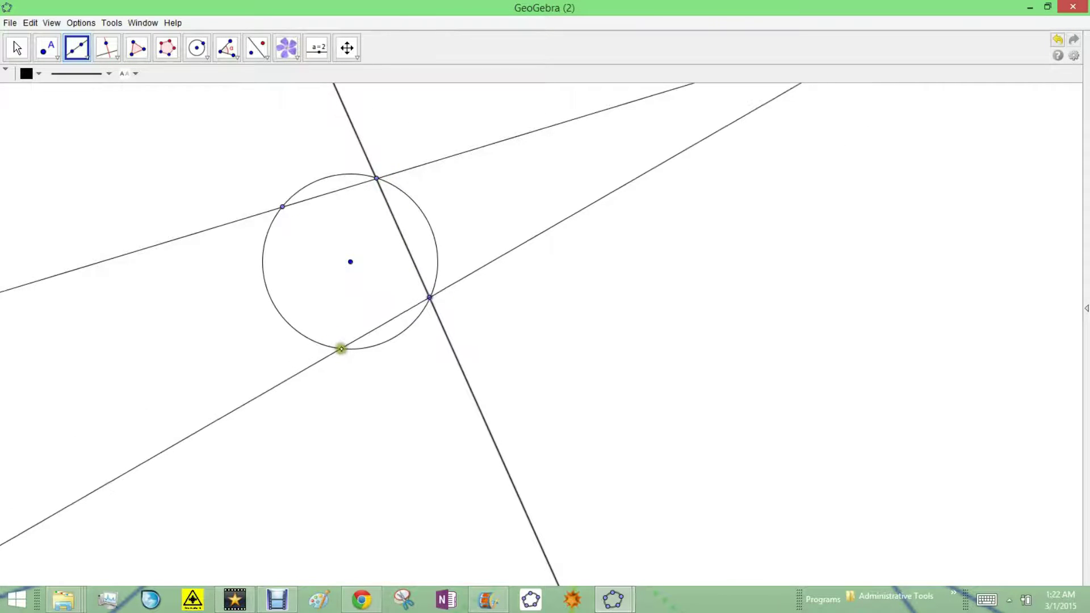
click(344, 348)
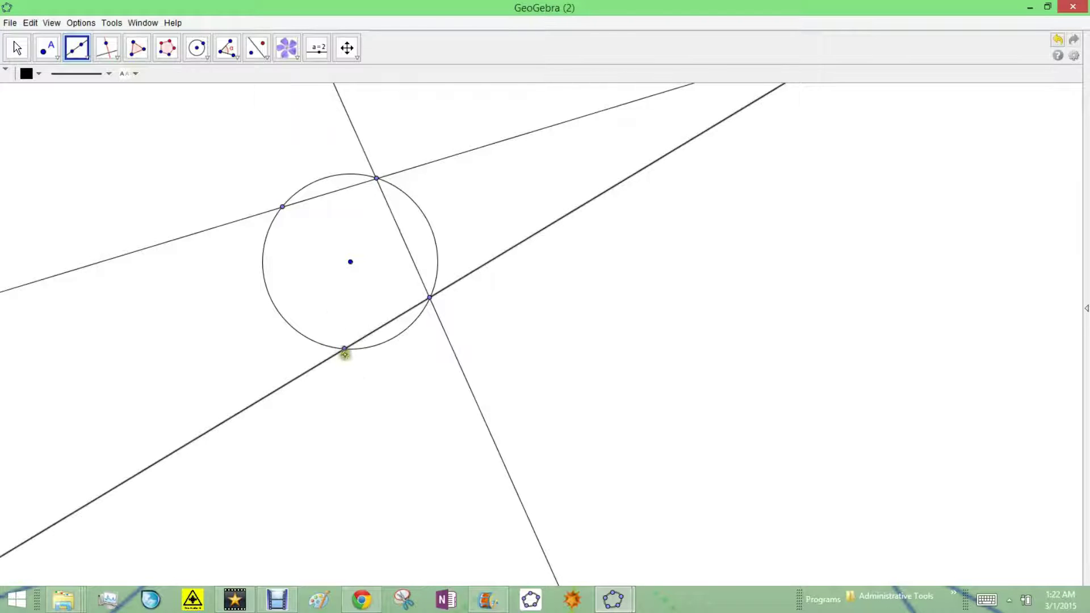
click(344, 346)
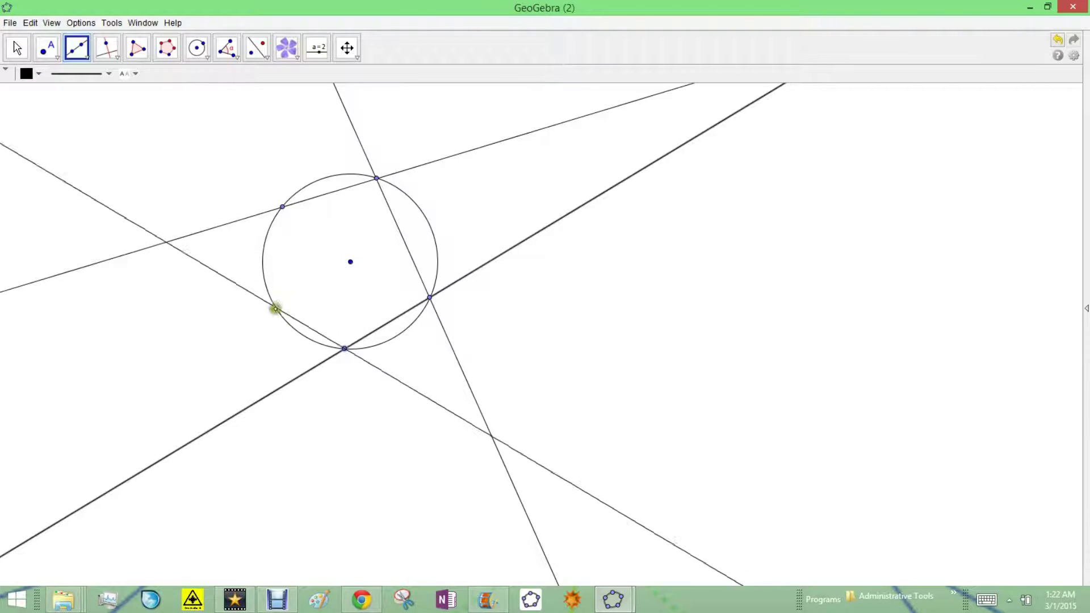
click(279, 315)
click(278, 308)
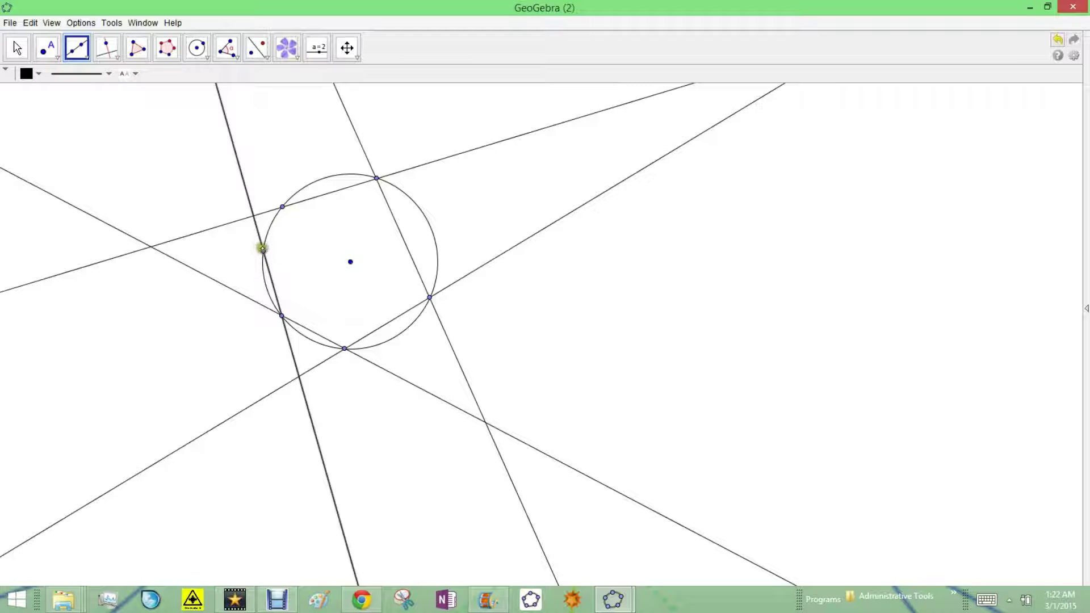
click(262, 248)
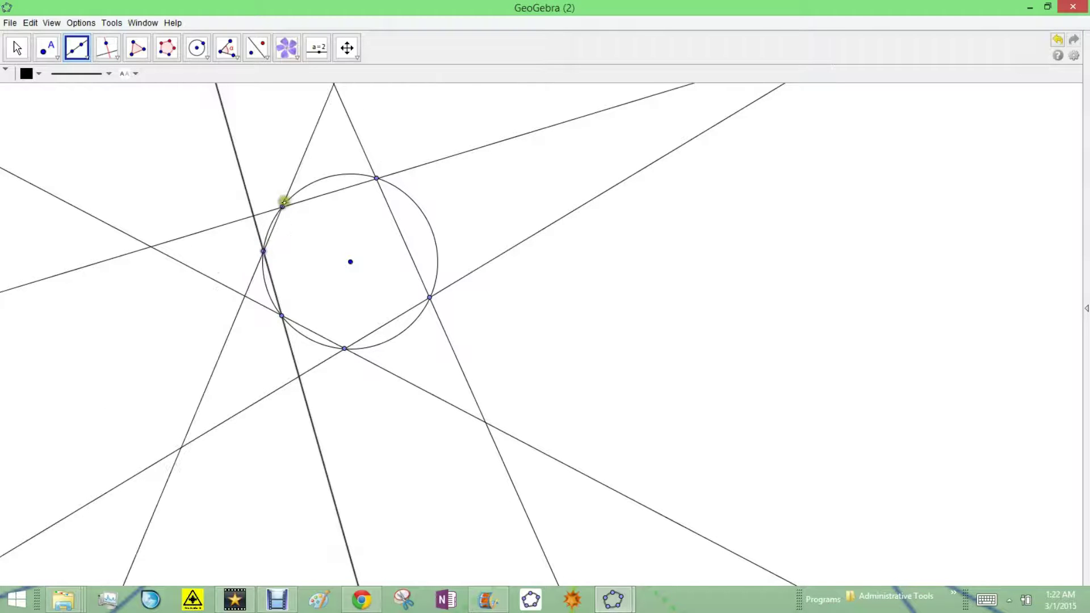
click(283, 204)
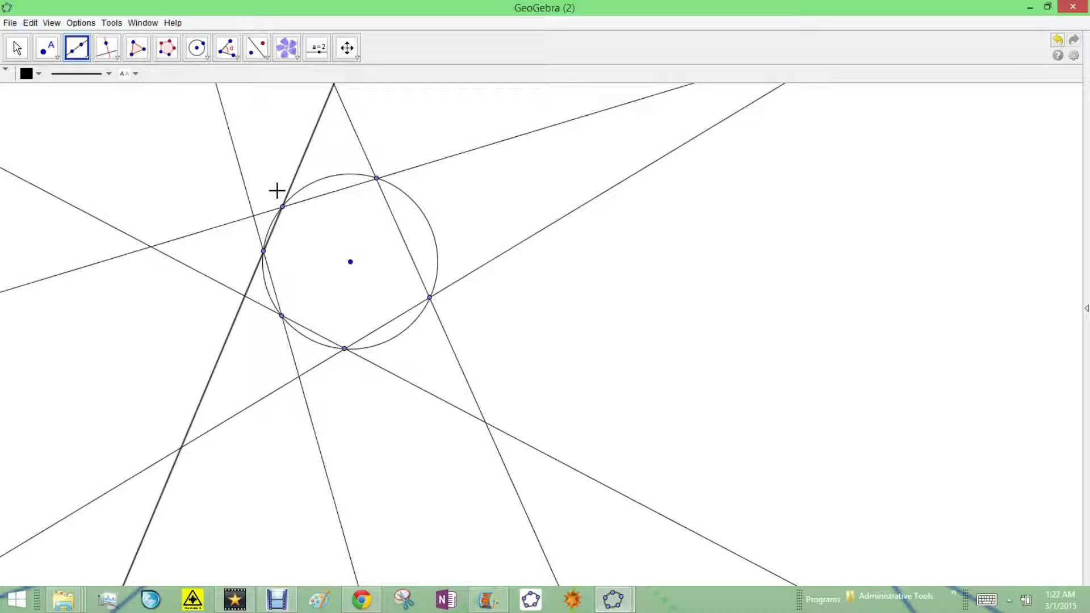
click(15, 48)
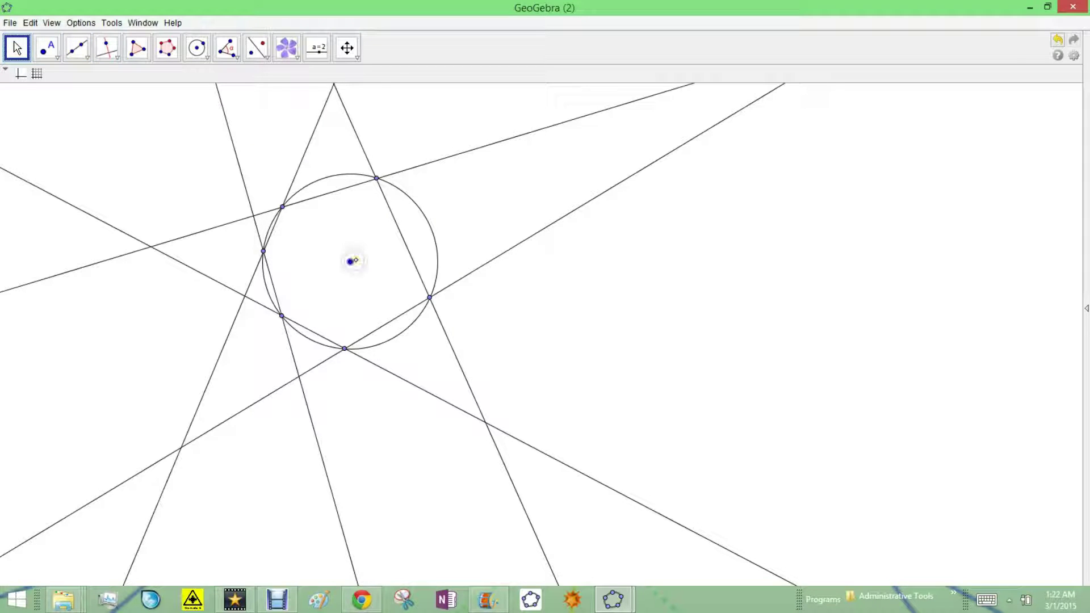
Hide the circle's centre point A and zoom out to reveal the line crossings
right_click(352, 261)
click(404, 291)
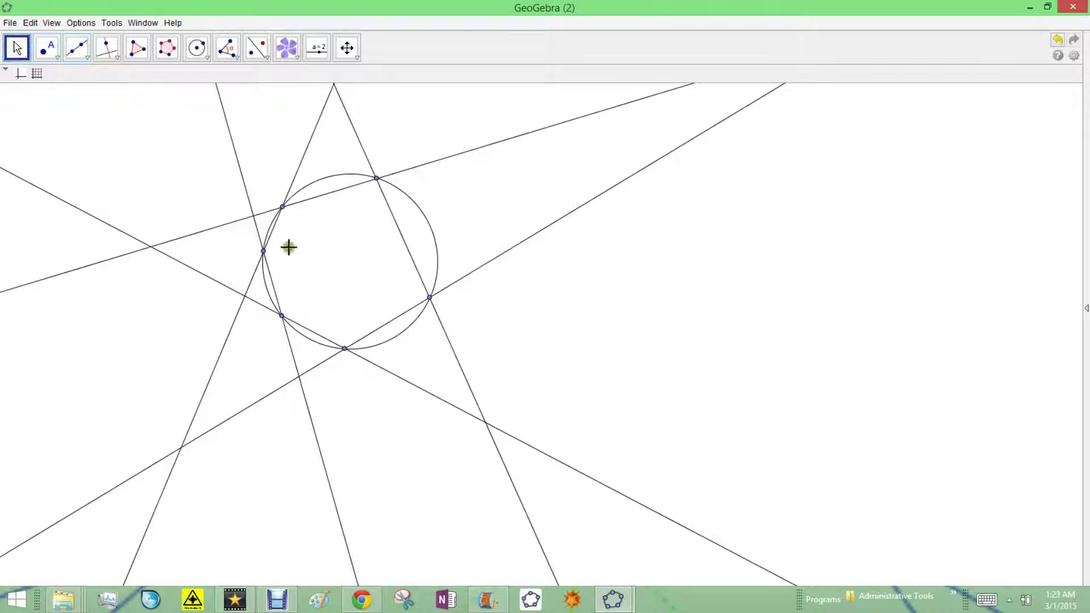
scroll(519, 358, down, 6)
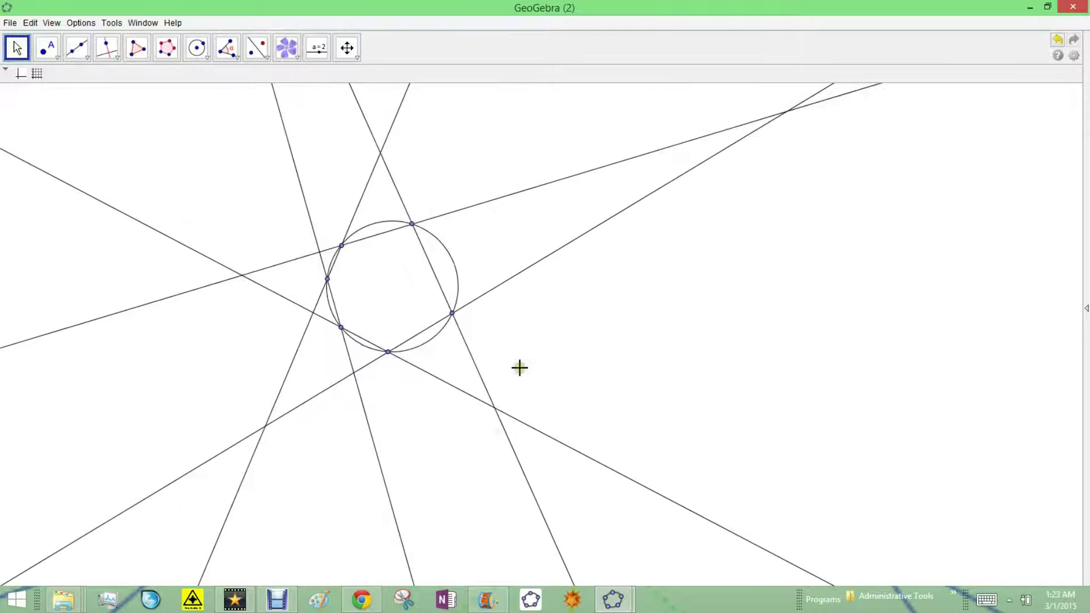
scroll(542, 387, down, 1)
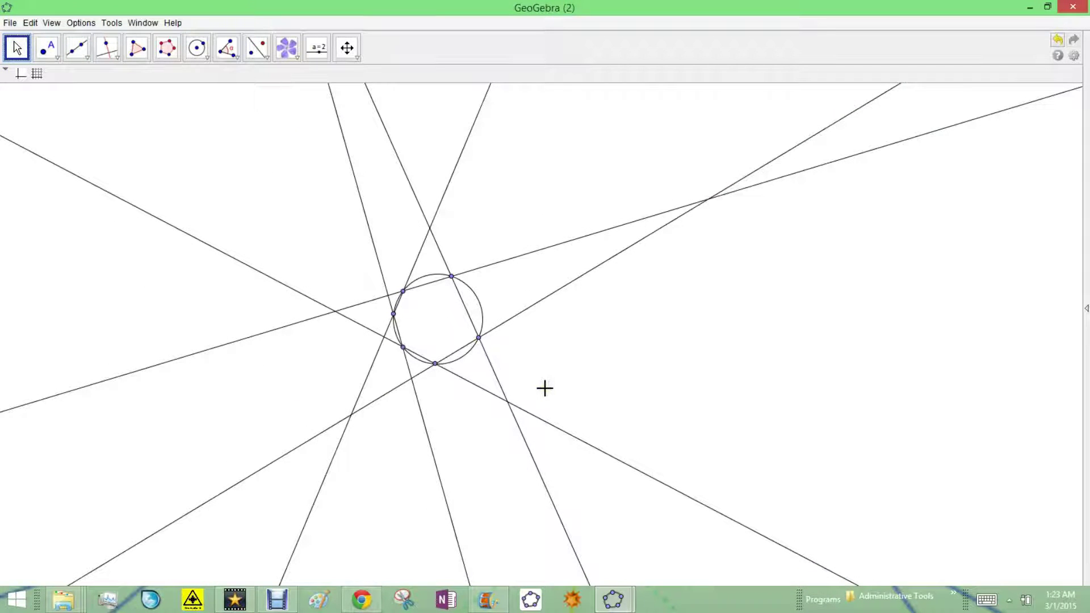
Select extended sides near the left crossing, ending on the line through the two top points
click(450, 274)
click(452, 275)
click(404, 347)
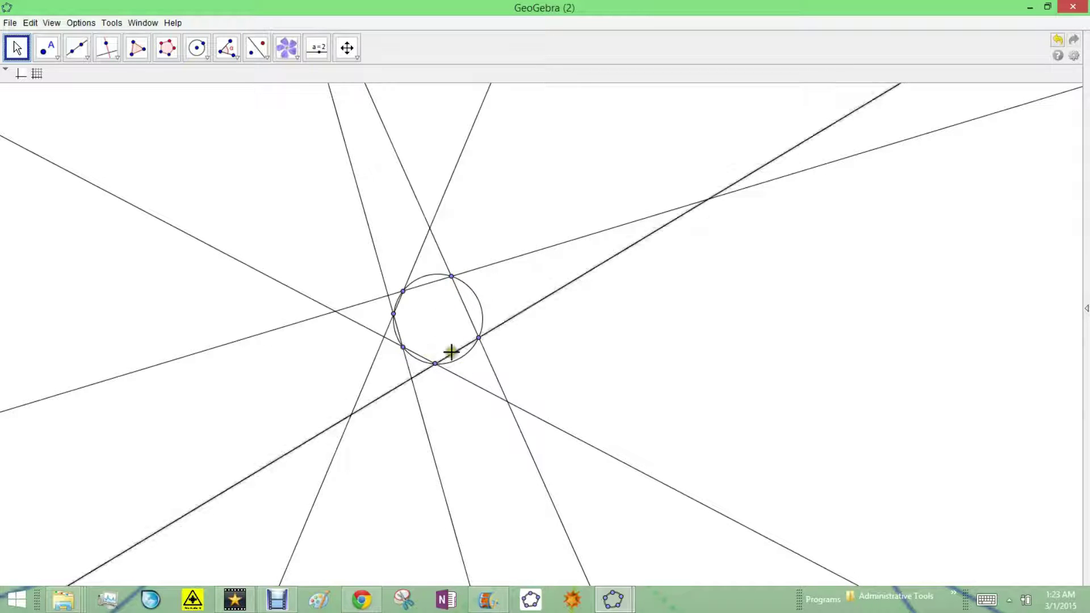
click(399, 339)
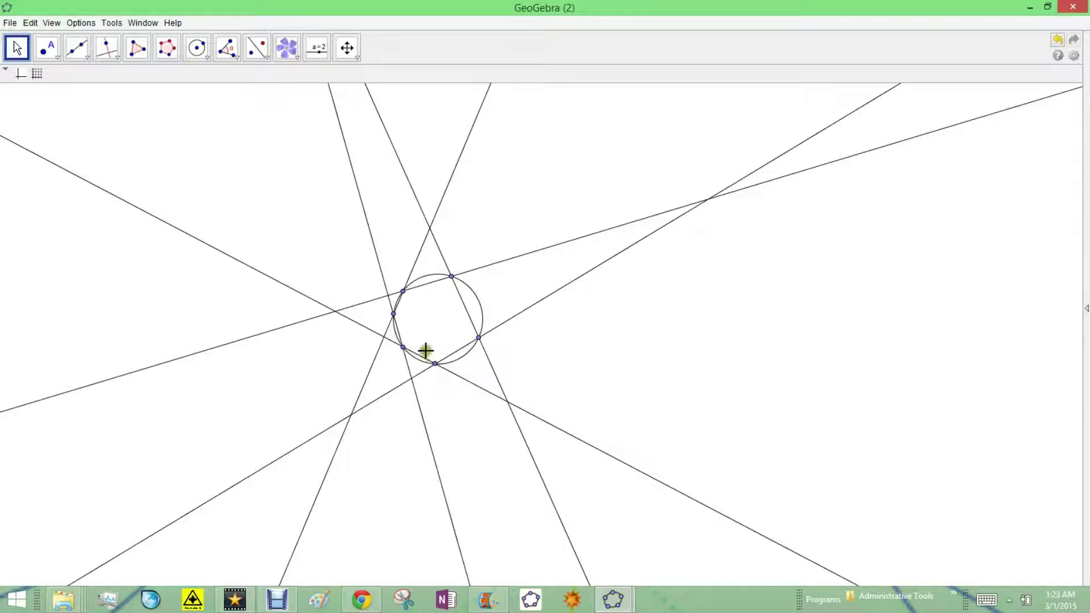
click(419, 355)
click(428, 284)
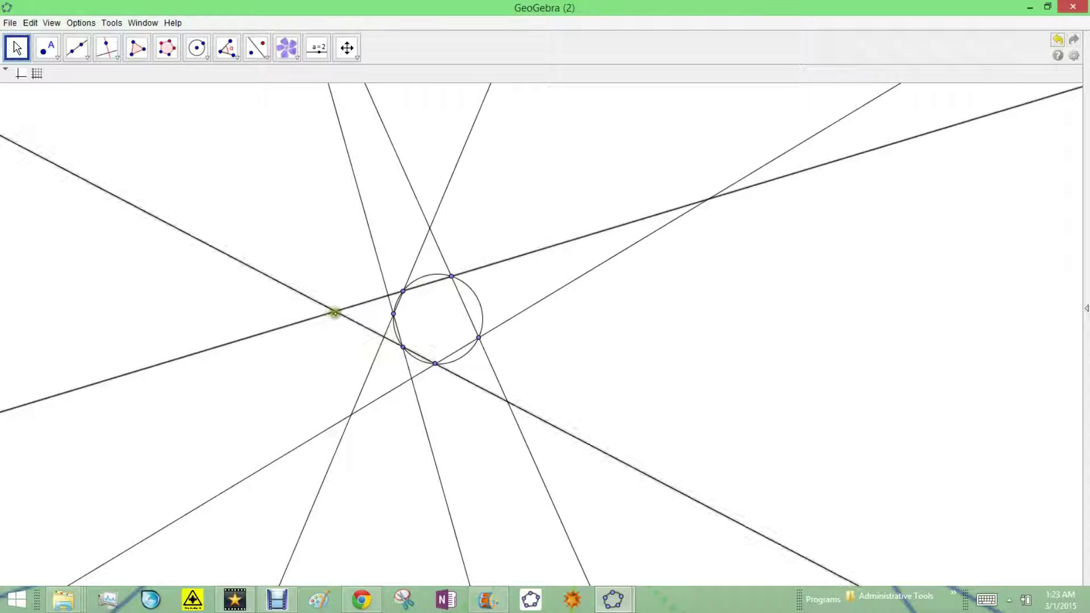
Mark the left and below-left crossings of extended sides, and place point K on the upper-left line
click(45, 49)
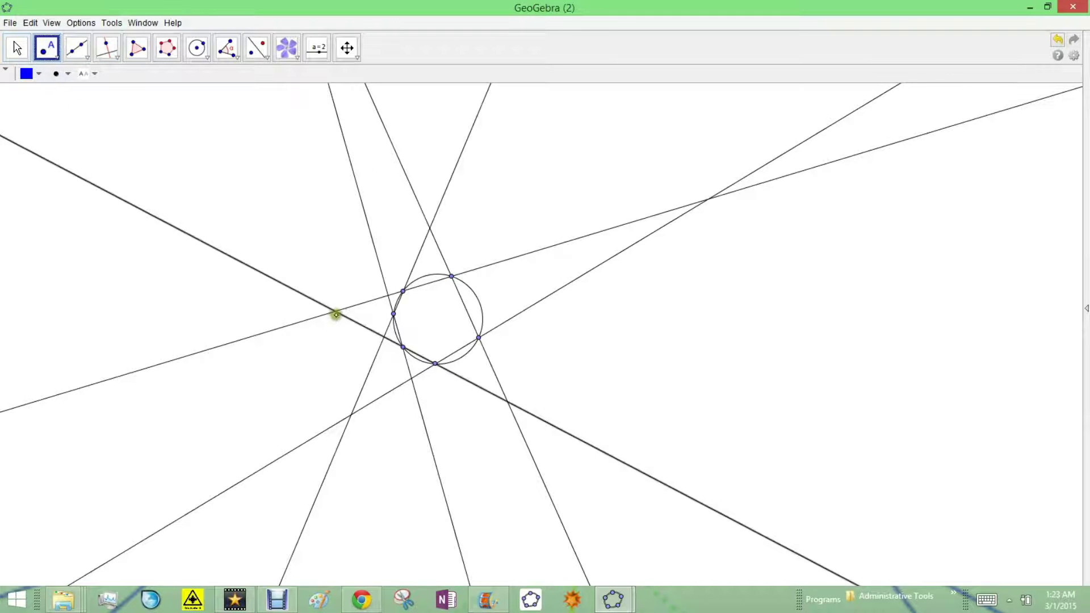
click(335, 312)
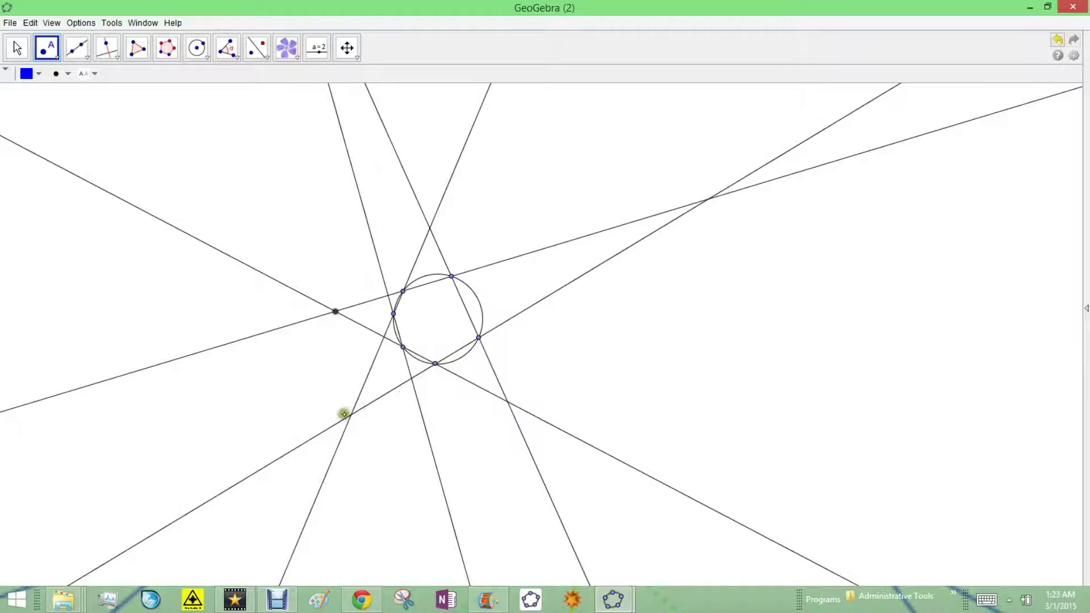
click(350, 413)
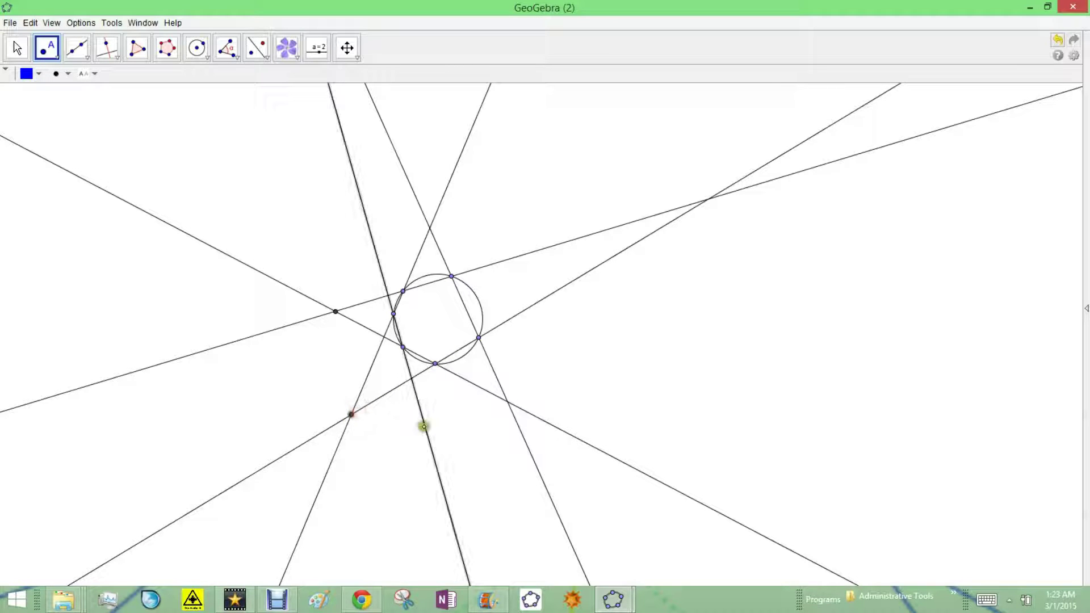
click(366, 217)
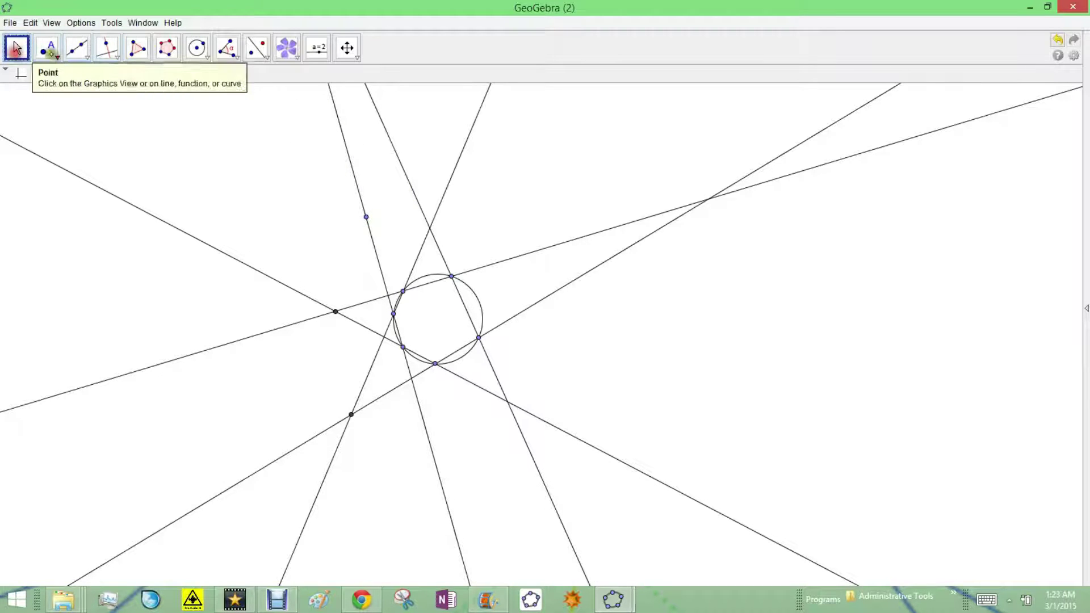
Mark the intersection of two upper lines with the Intersect tool
click(56, 58)
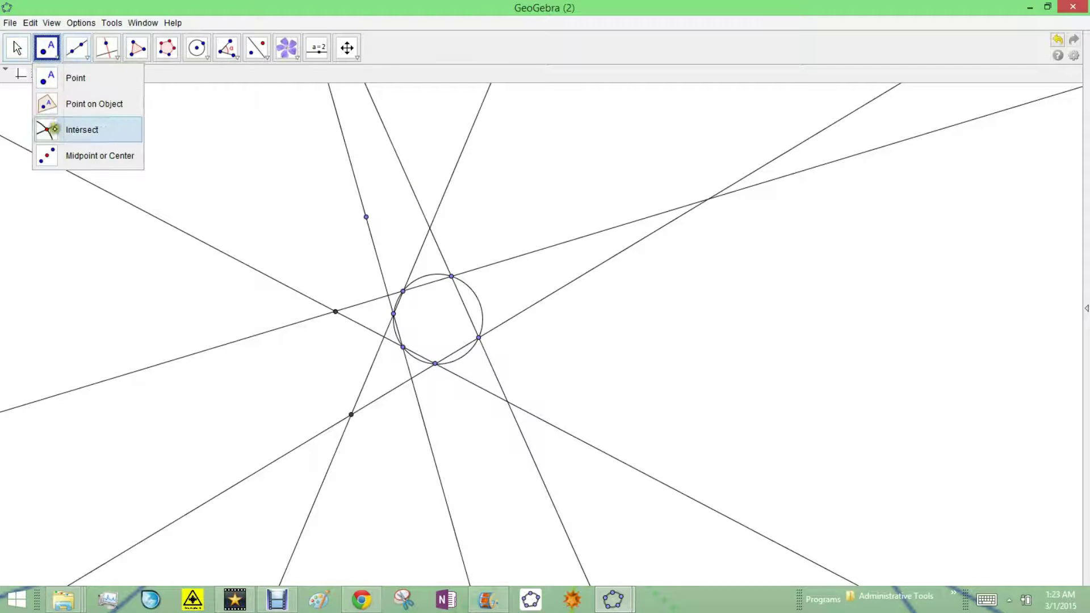
click(51, 131)
click(358, 193)
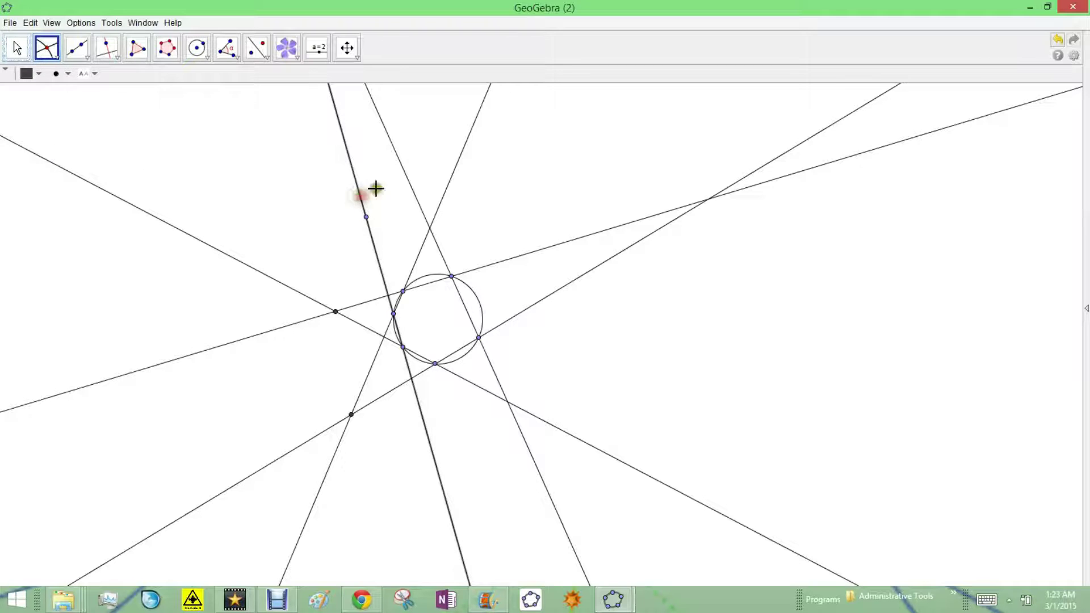
click(409, 180)
click(17, 46)
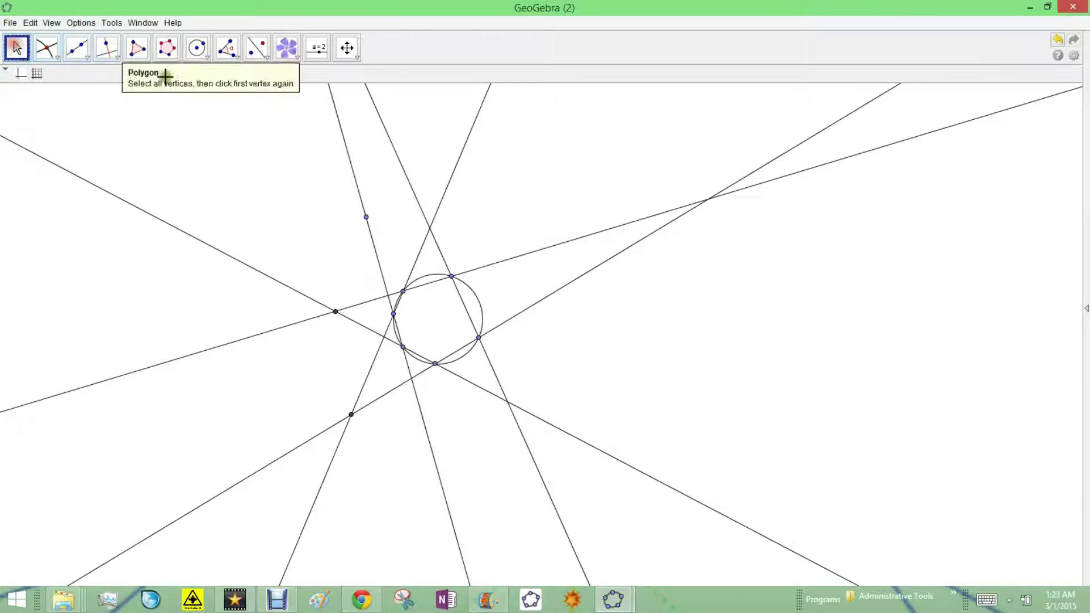
Hide point K and drag the point atop the circle to reshape the construction
right_click(366, 217)
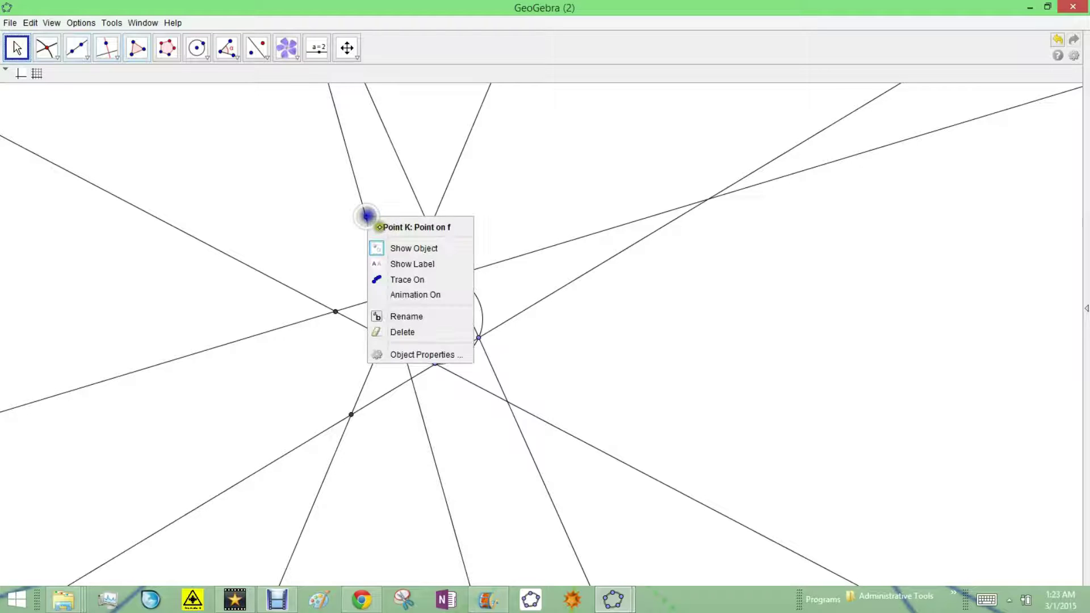
click(437, 249)
drag(445, 254, 459, 360)
click(16, 47)
drag(454, 301, 444, 303)
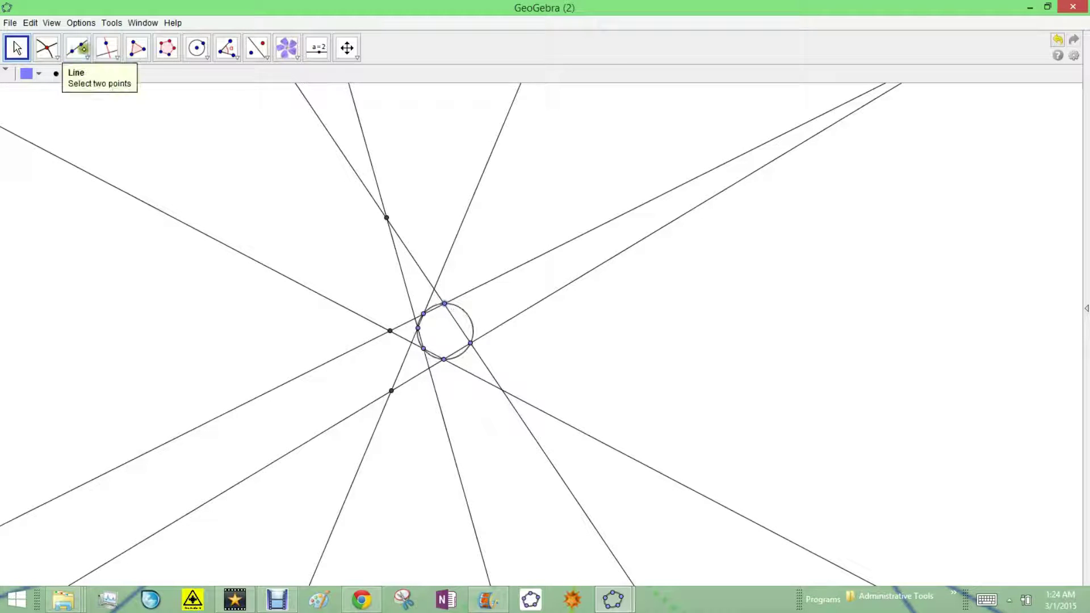
Draw an orange line through the upper and lower intersection points, showing Pascal's line
click(76, 48)
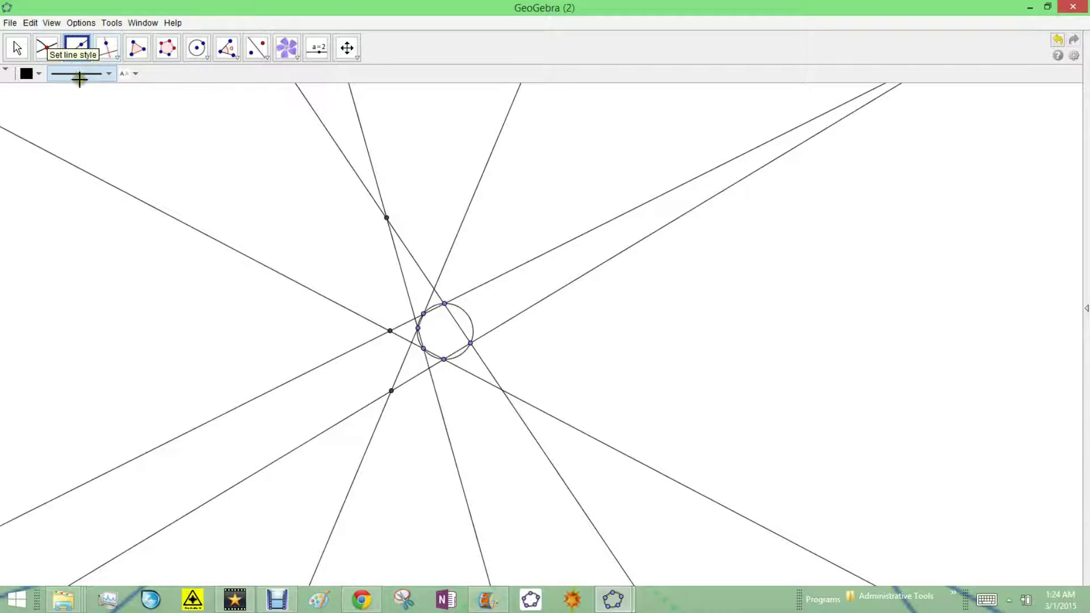
click(29, 73)
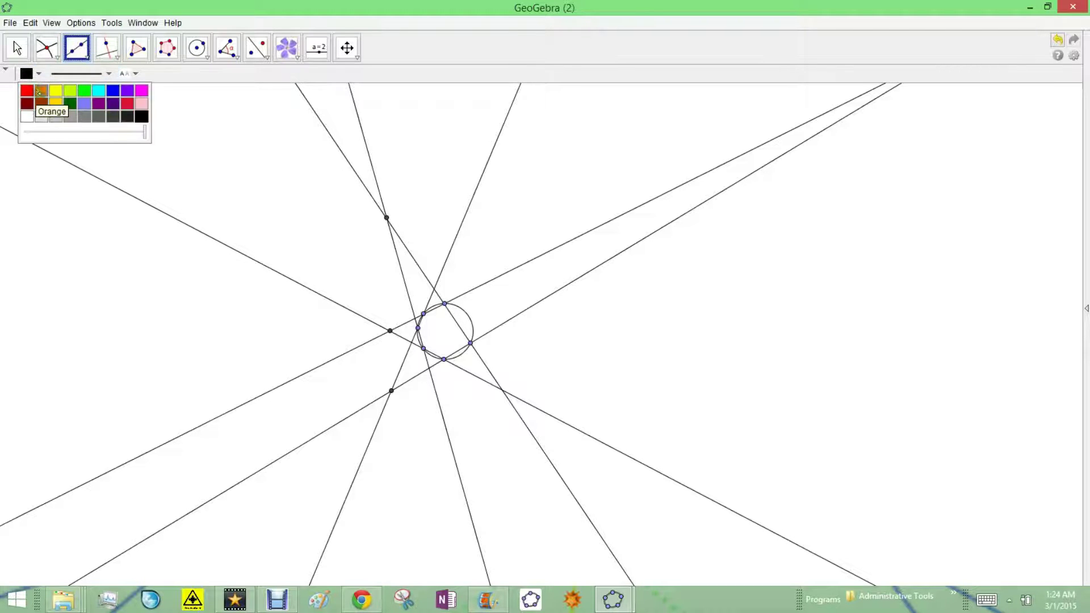
click(42, 90)
click(386, 218)
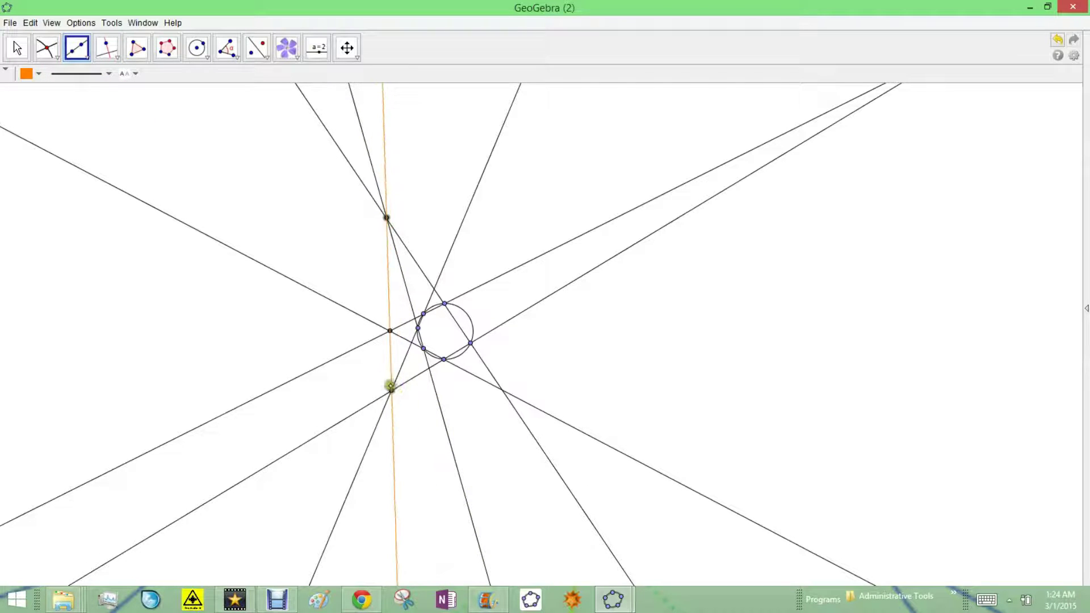
click(392, 393)
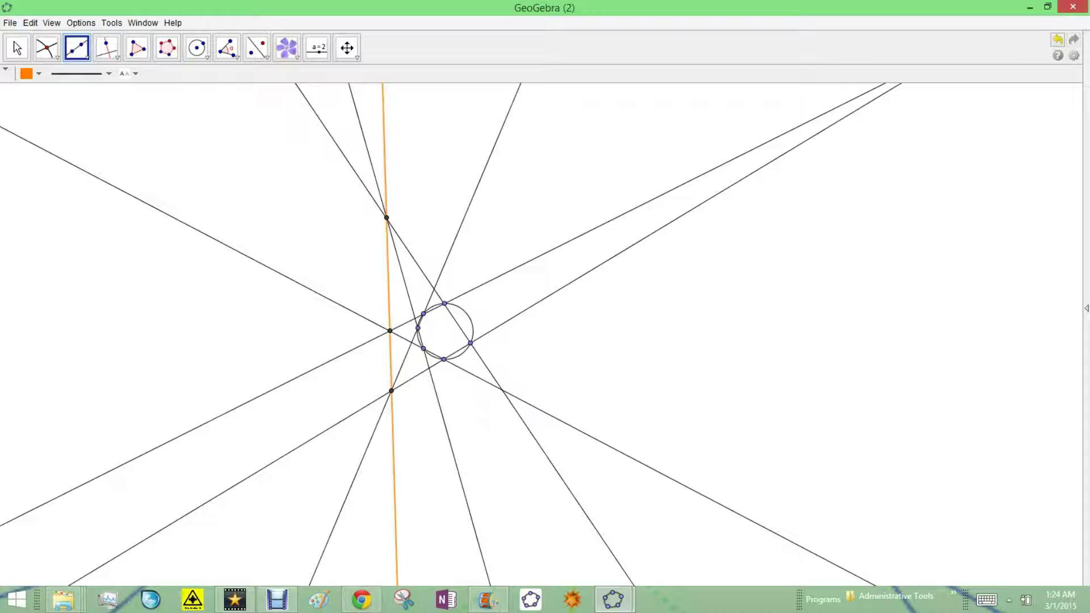
click(17, 47)
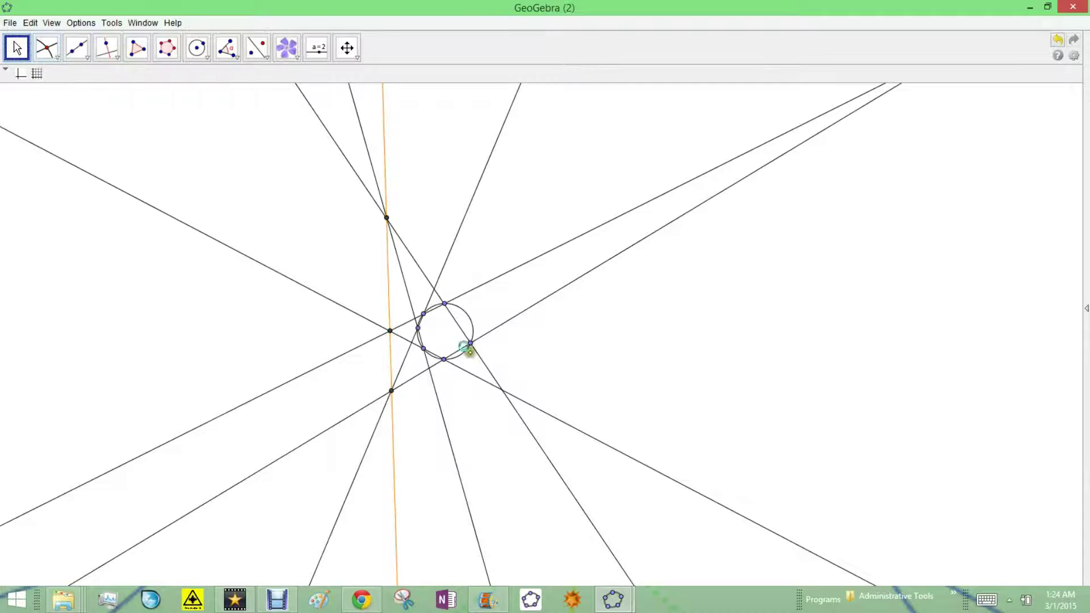
Slide a point along the circle, swinging its lines to test the collinearity
drag(446, 301, 484, 332)
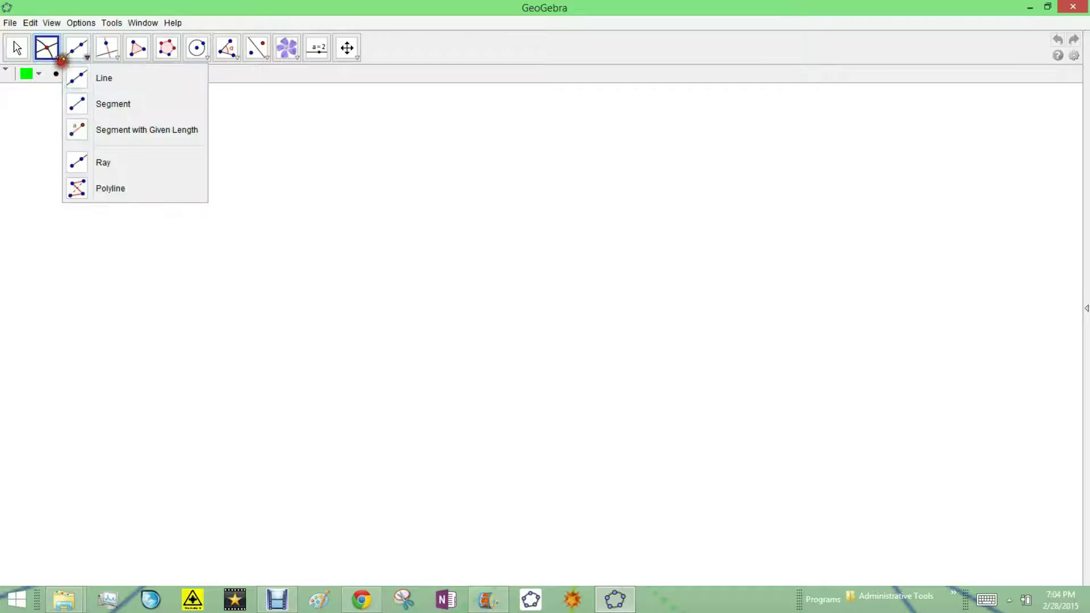
Choose the Point tool from the point tools list
click(53, 57)
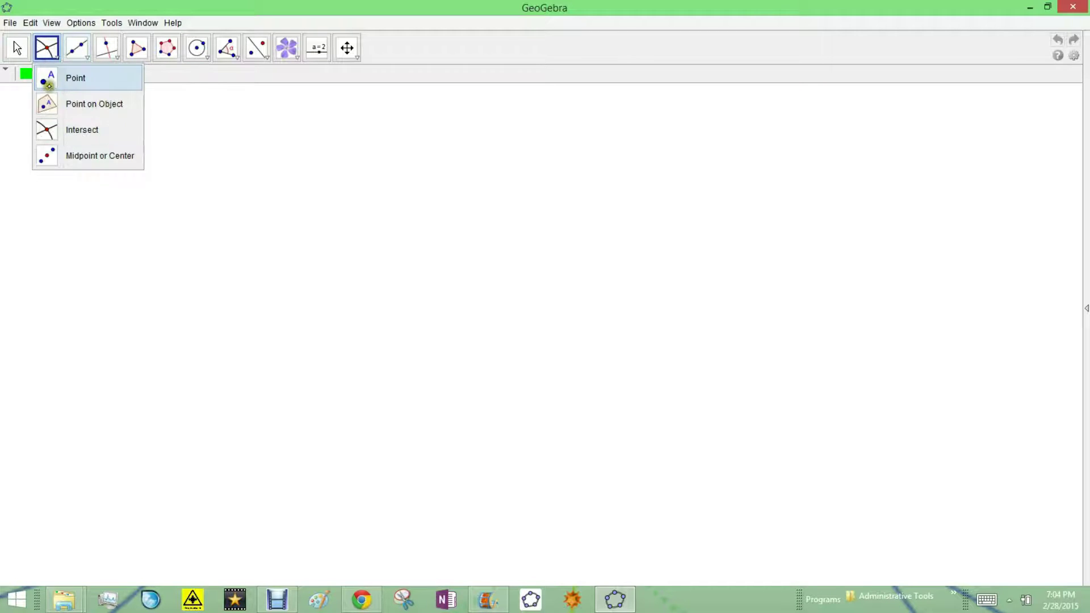
click(49, 84)
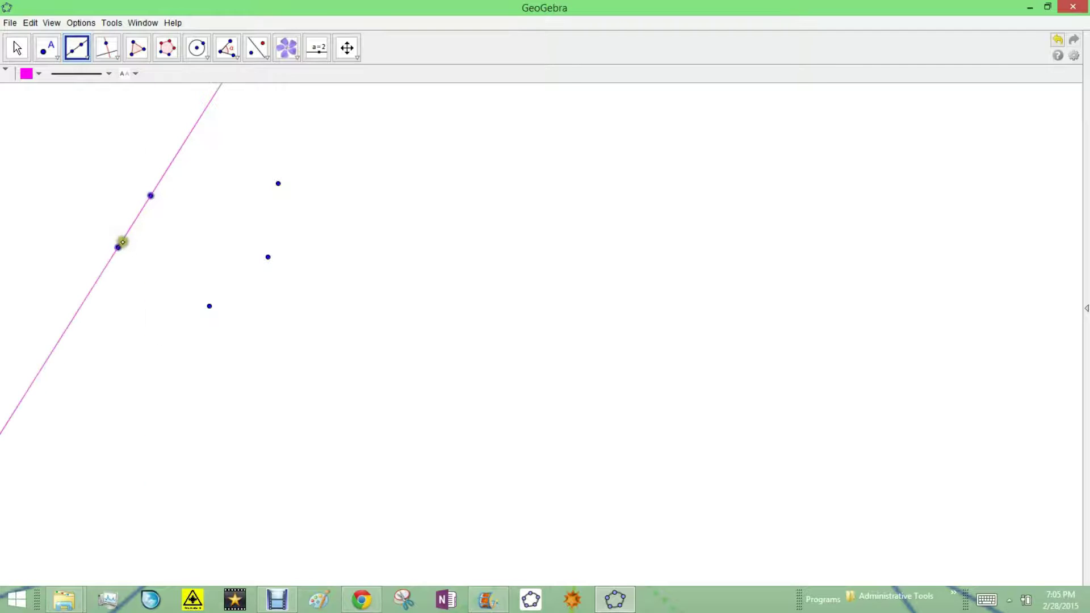
Finish the first line through the left point and colour it black
click(118, 247)
click(33, 78)
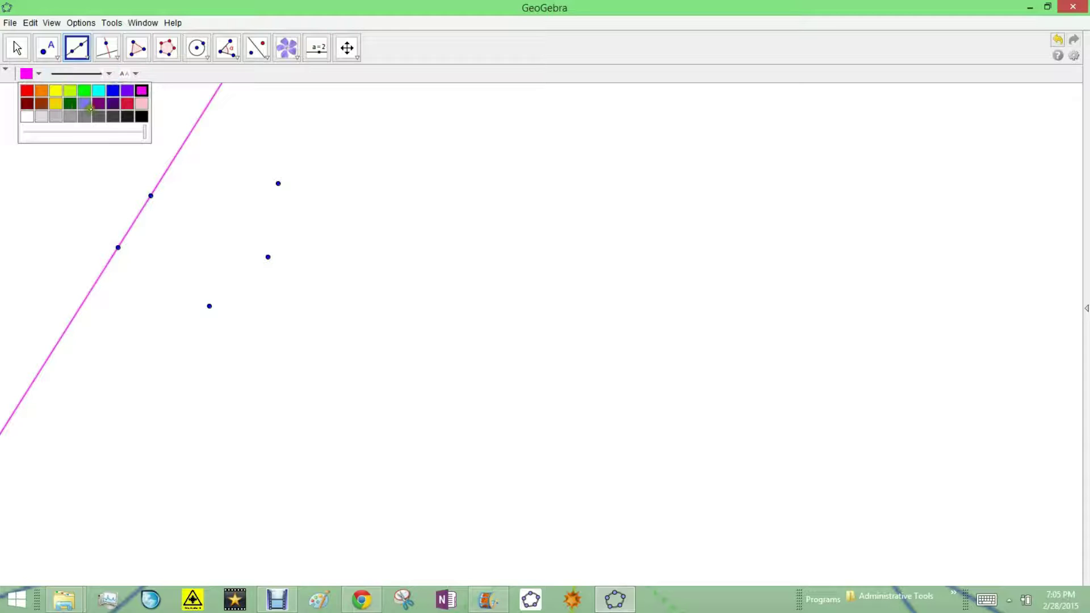
click(141, 117)
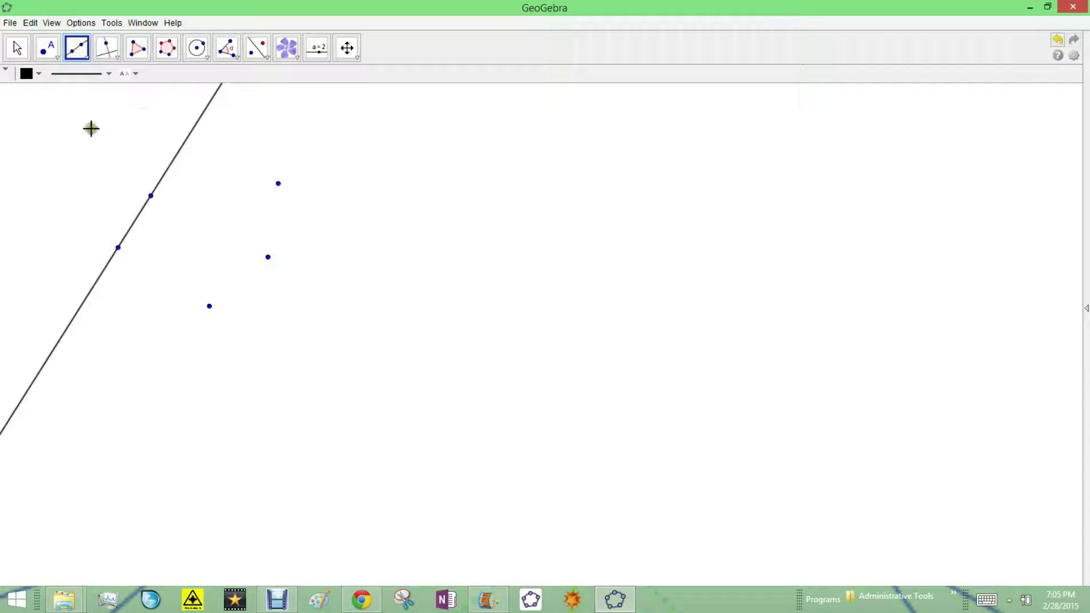
Draw more lines joining point pairs, through the lowest, middle, left and upper-right points
click(151, 196)
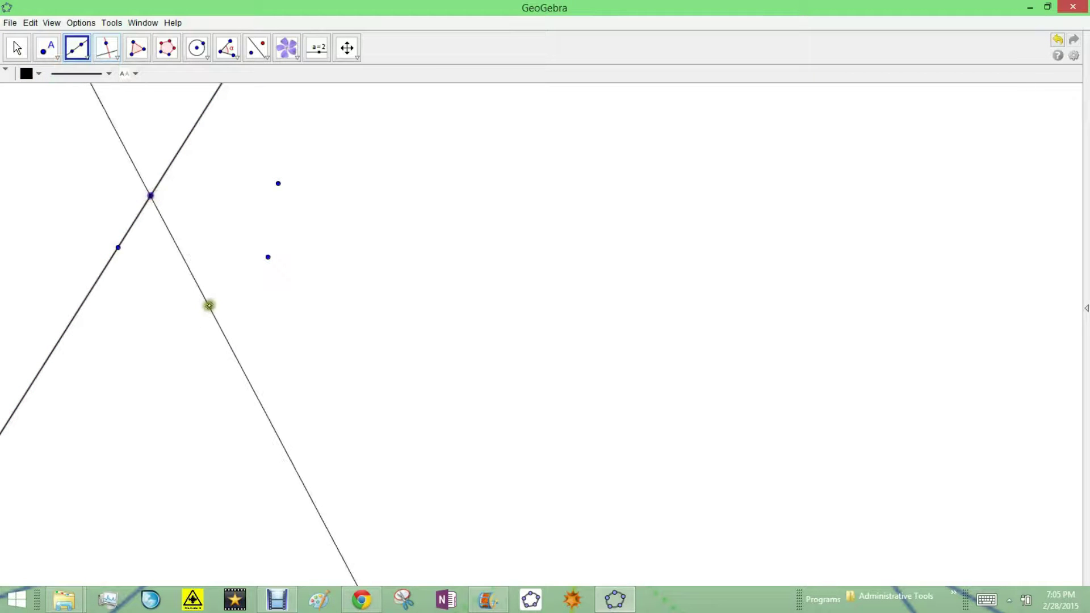
click(210, 306)
click(150, 195)
click(267, 258)
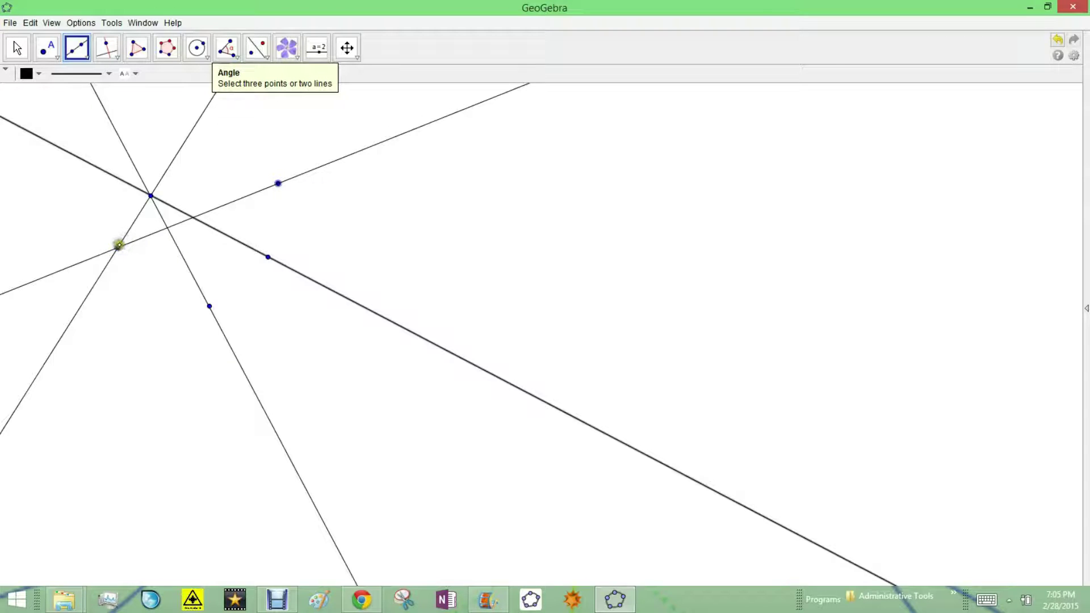
click(119, 245)
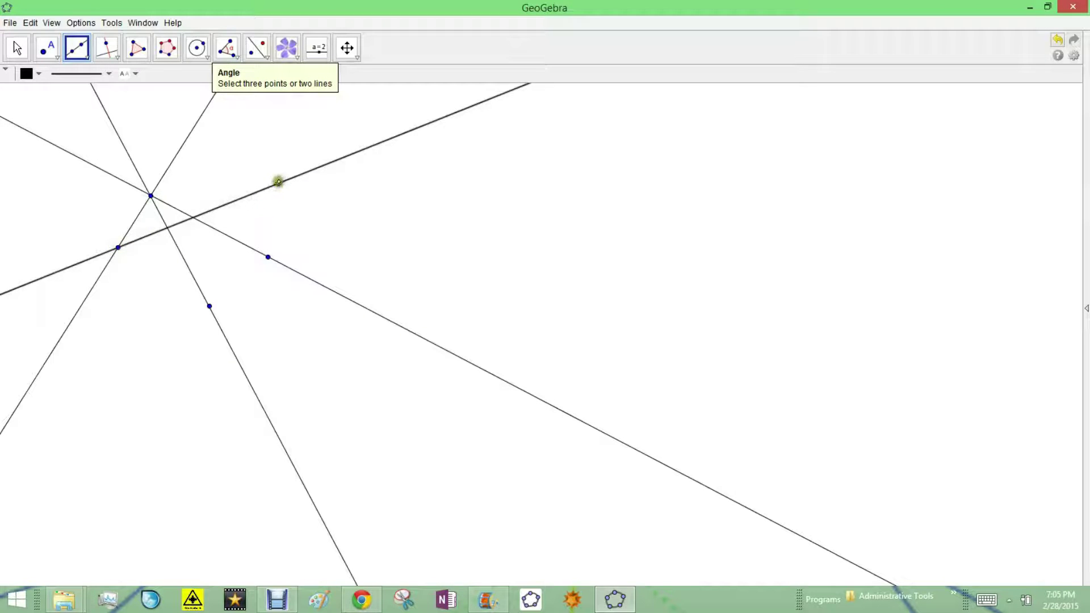
click(278, 182)
click(209, 306)
click(278, 182)
click(267, 258)
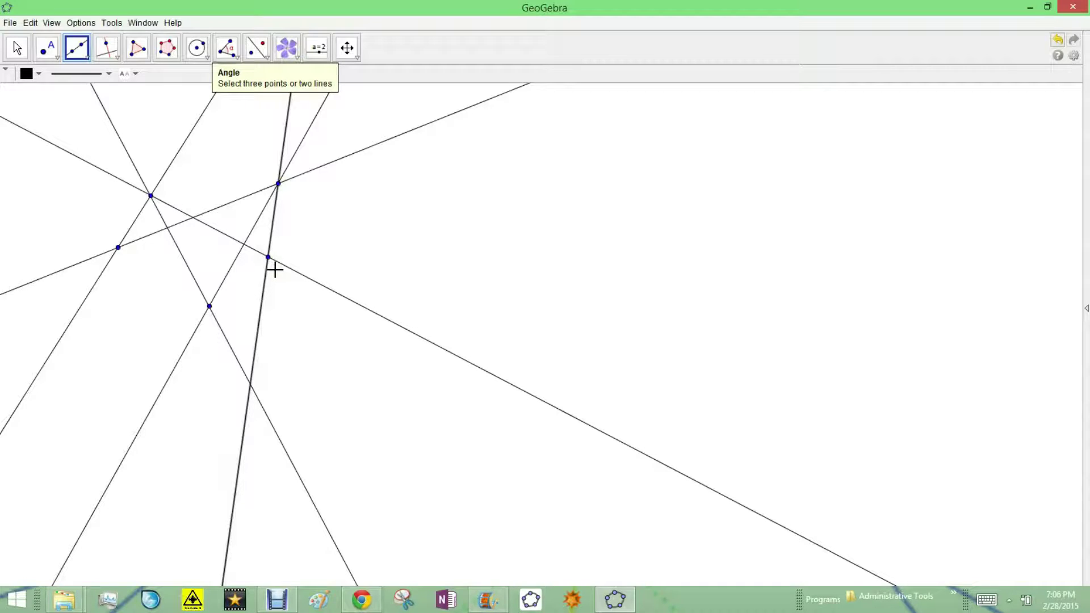
Turn the accidentally orange line back to black and deselect it
click(96, 59)
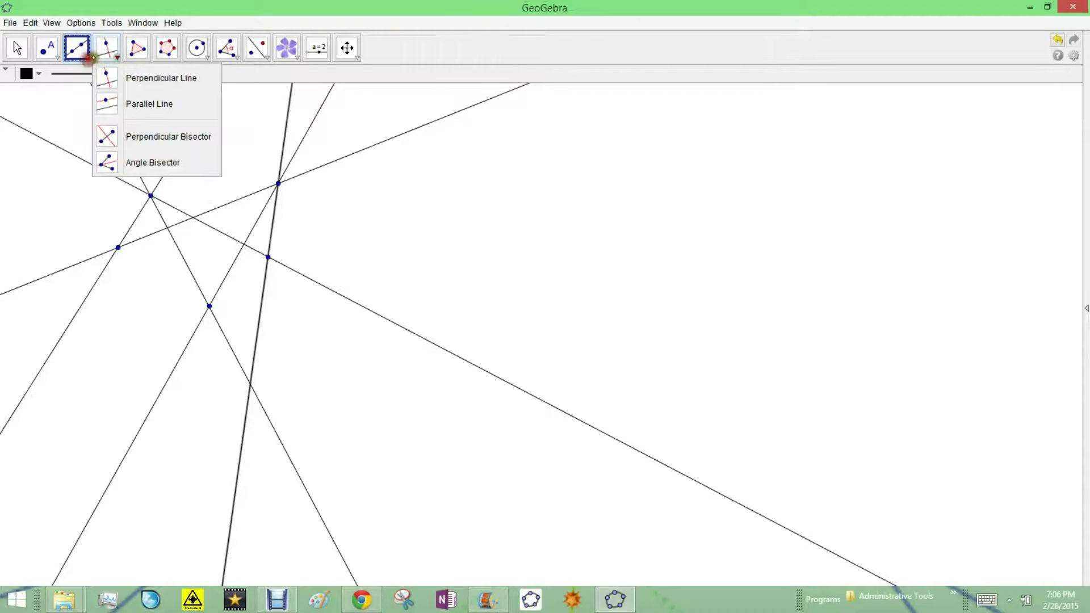
click(79, 52)
click(26, 74)
click(45, 94)
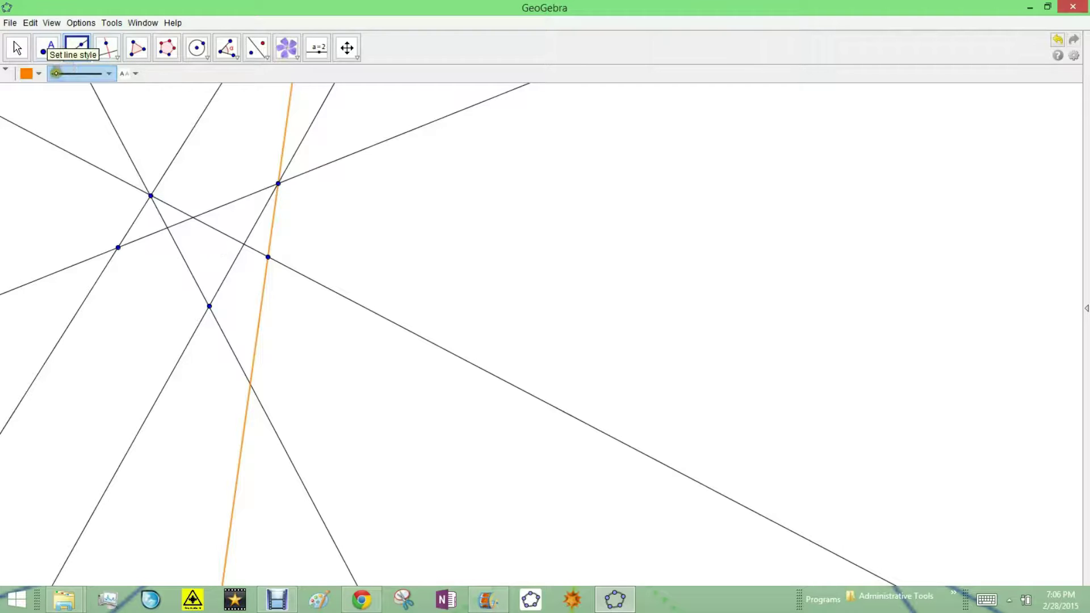
click(34, 73)
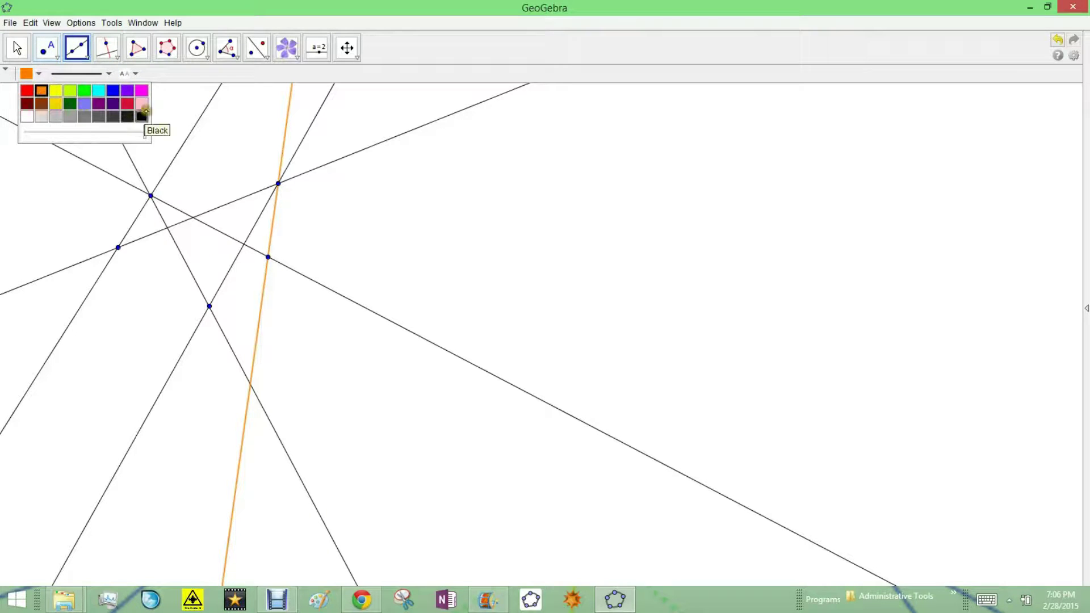
click(142, 115)
click(17, 48)
Draw two orange lines through the lowest point, from the middle and left points
click(71, 49)
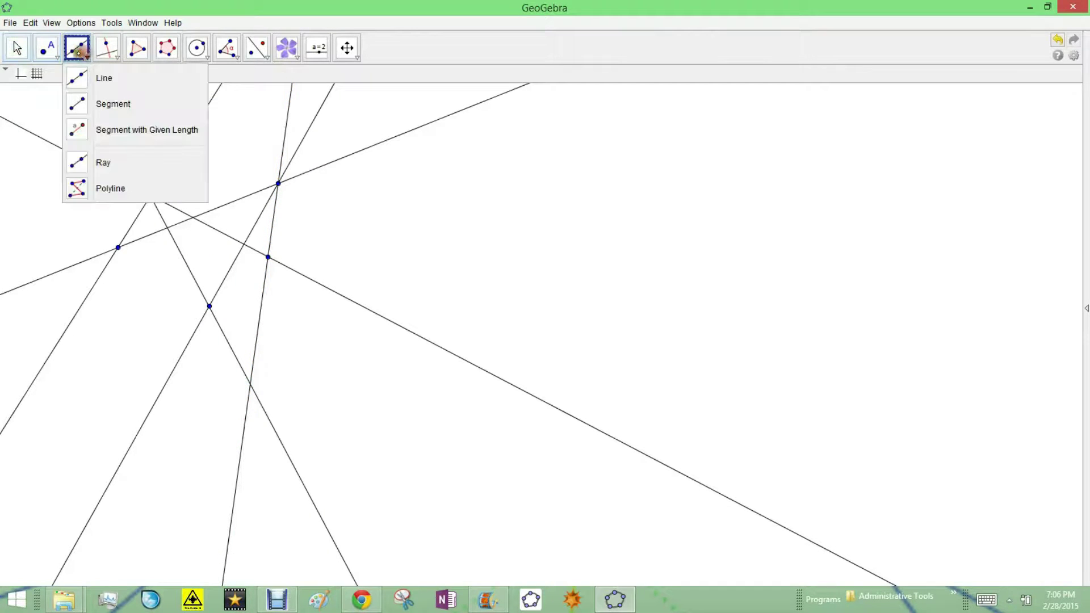
click(85, 77)
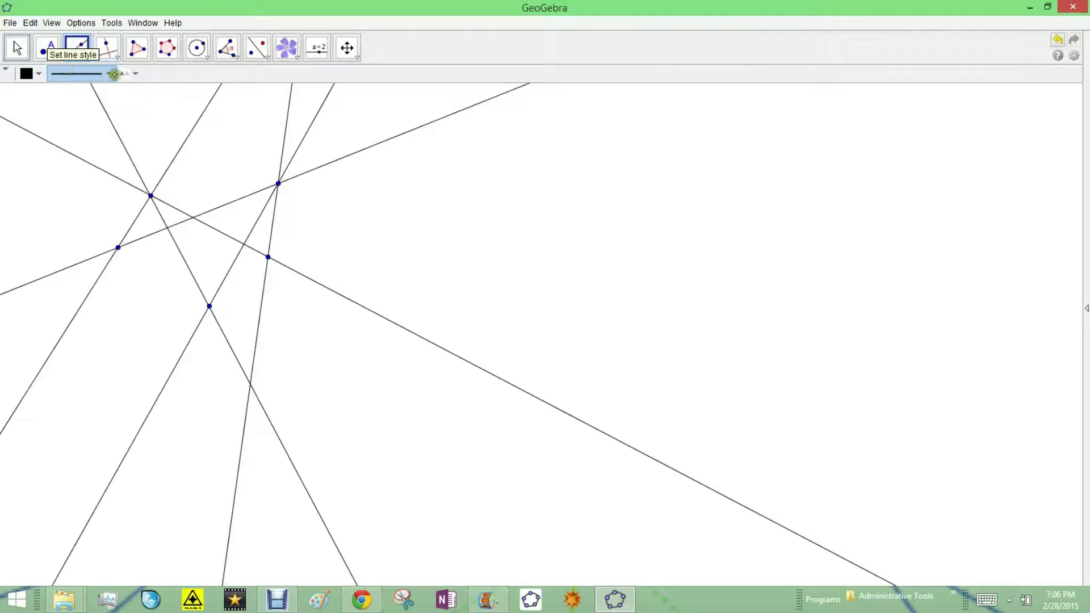
click(114, 73)
click(35, 73)
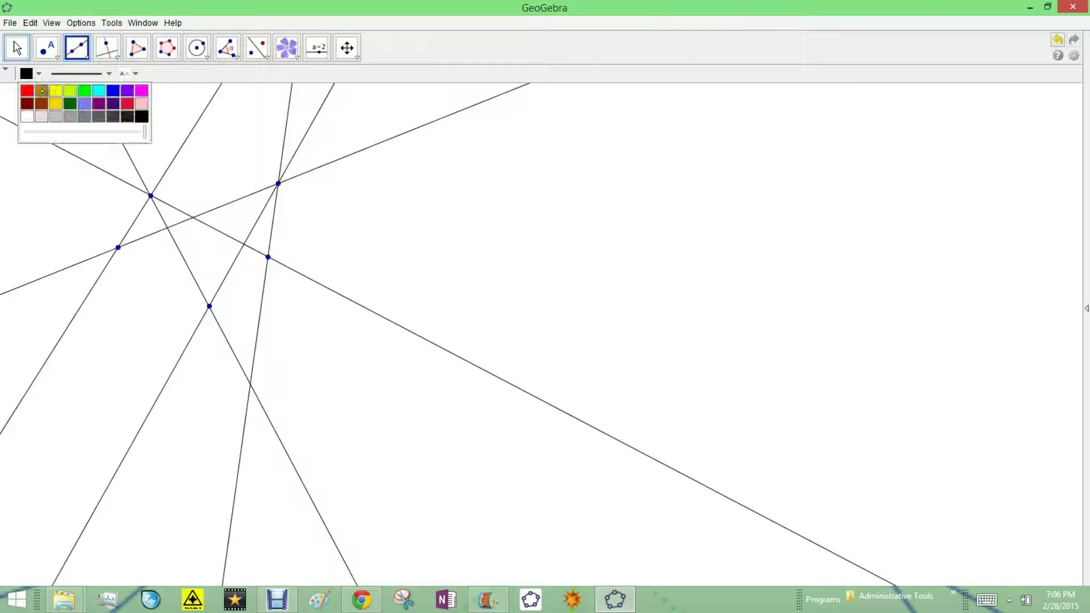
click(42, 91)
click(268, 257)
click(209, 305)
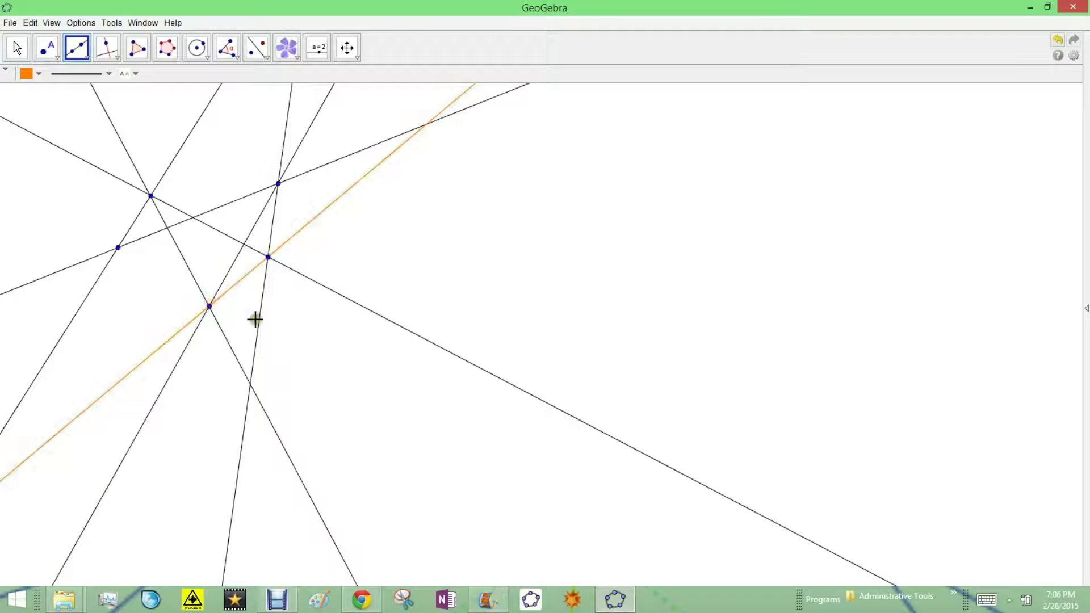
click(117, 248)
click(210, 305)
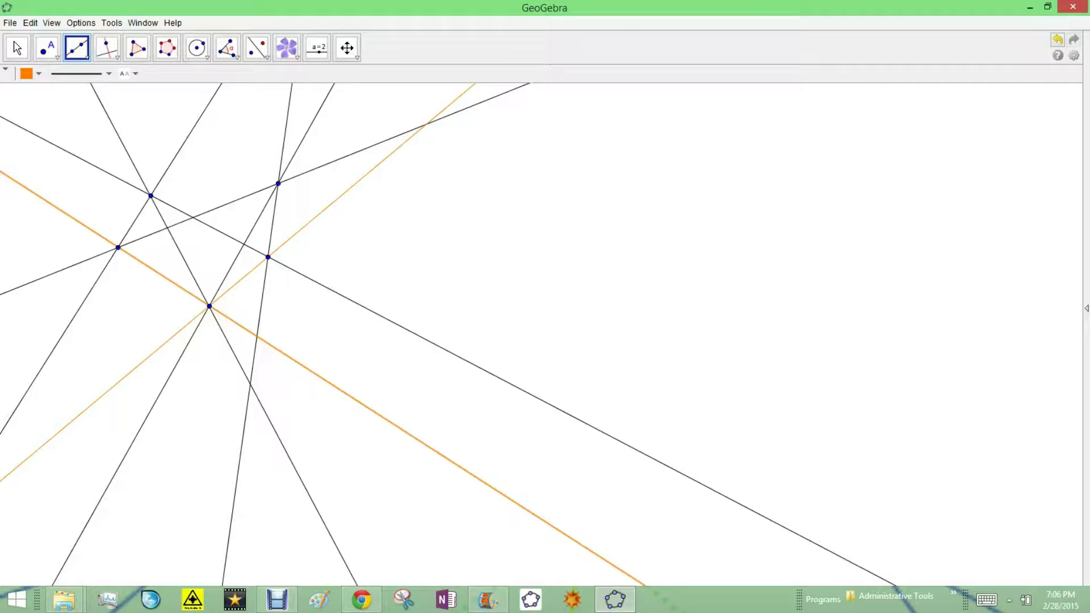
click(17, 48)
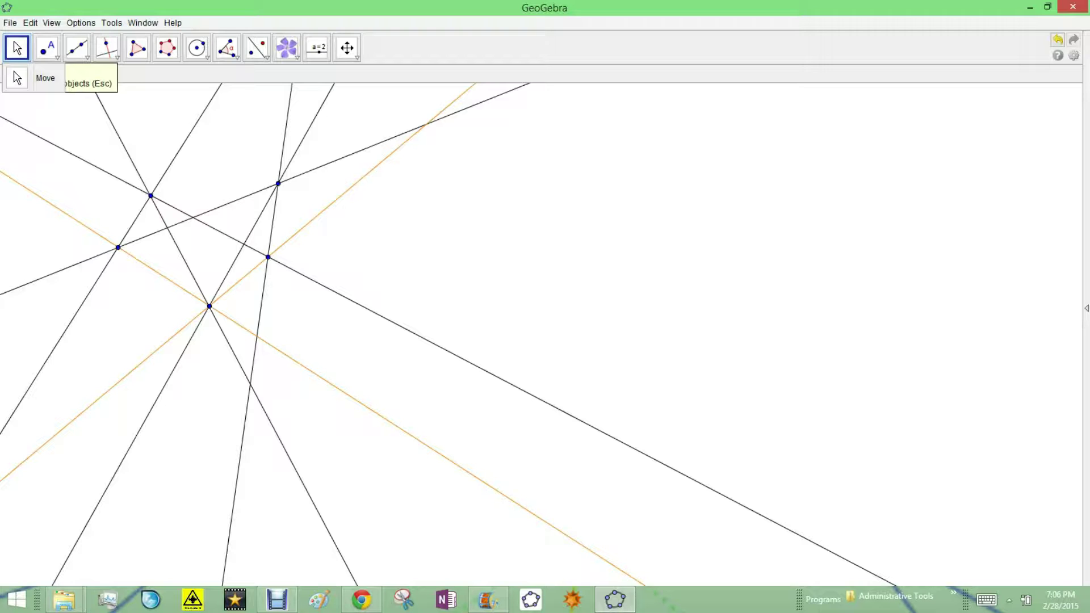
Zoom out and add a red point where two black lines cross near the top
click(544, 289)
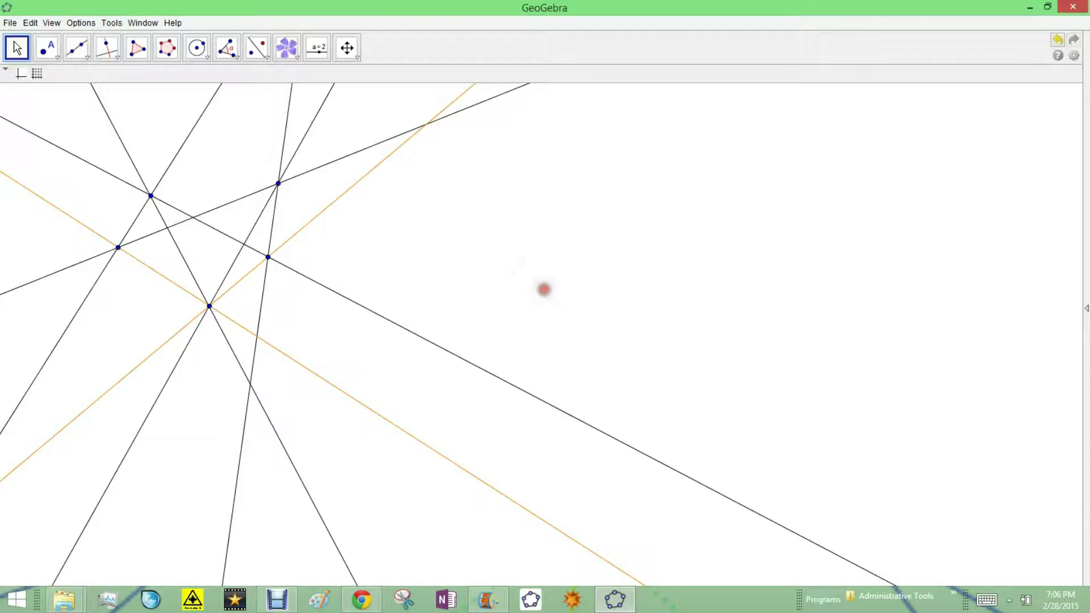
scroll(365, 355, down, 6)
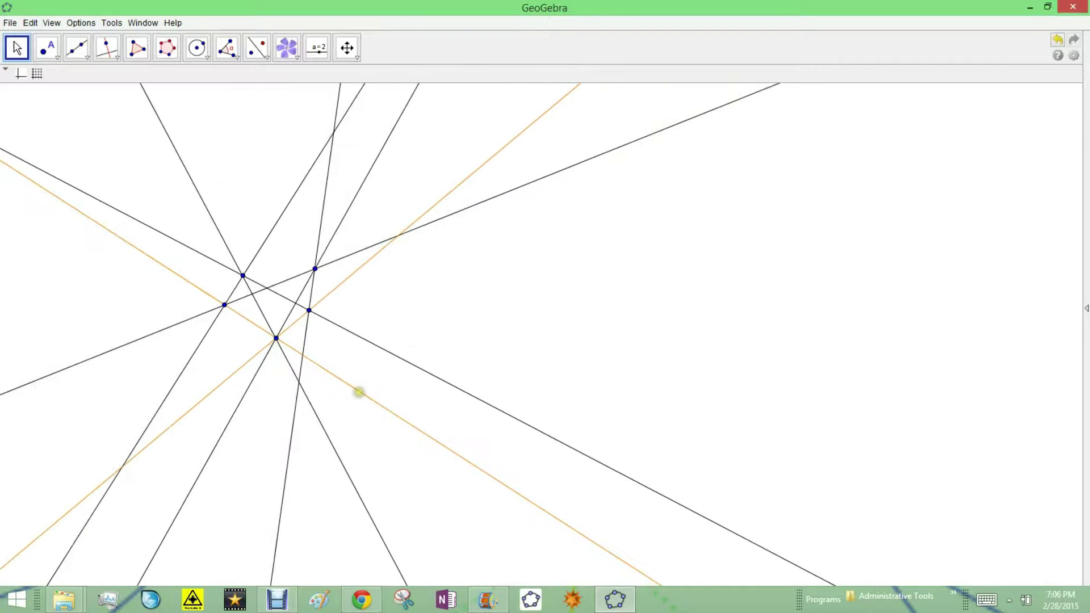
click(47, 48)
click(40, 73)
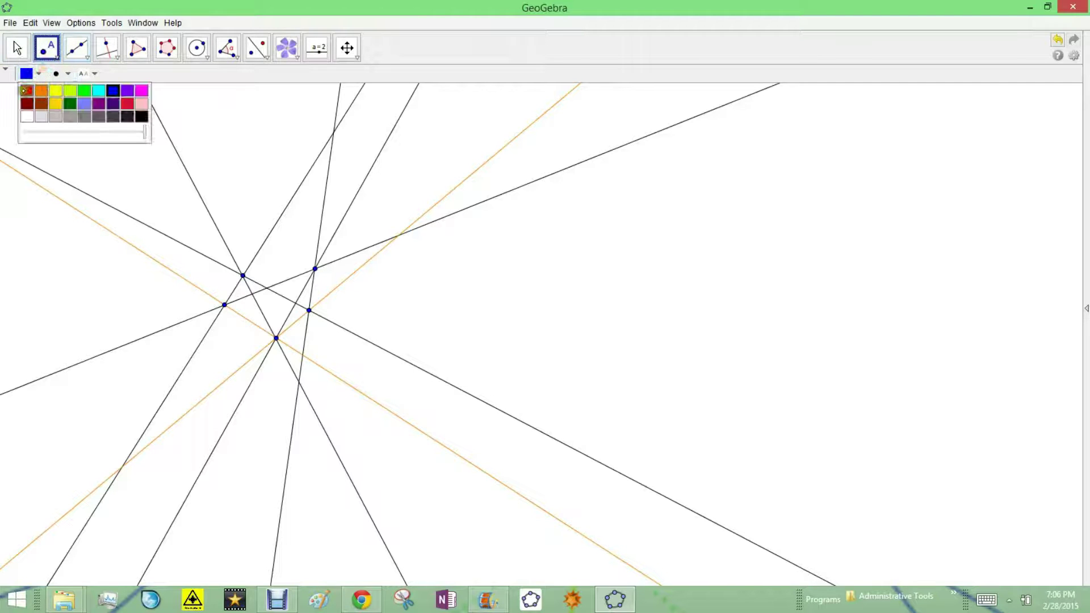
click(25, 89)
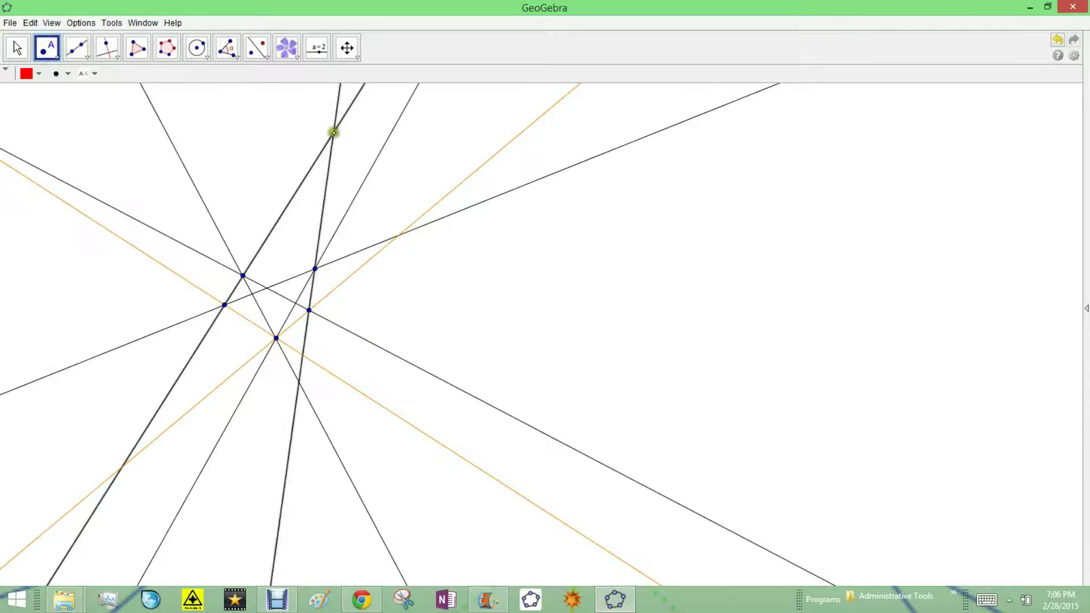
click(334, 132)
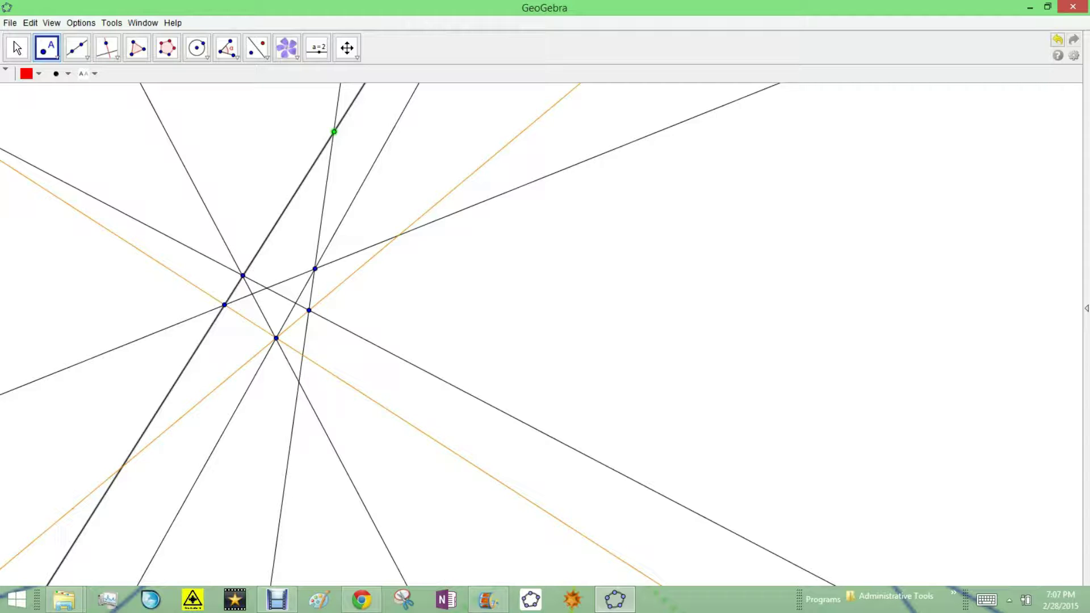
Draw a yellow line from a central intersection to its crossing with the orange line
click(78, 50)
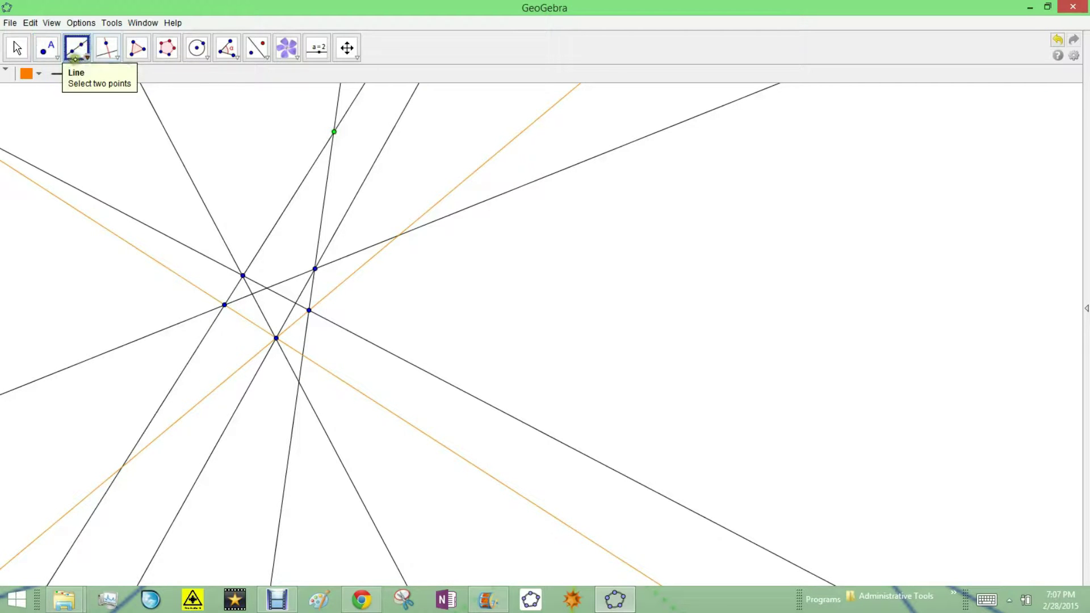
click(80, 54)
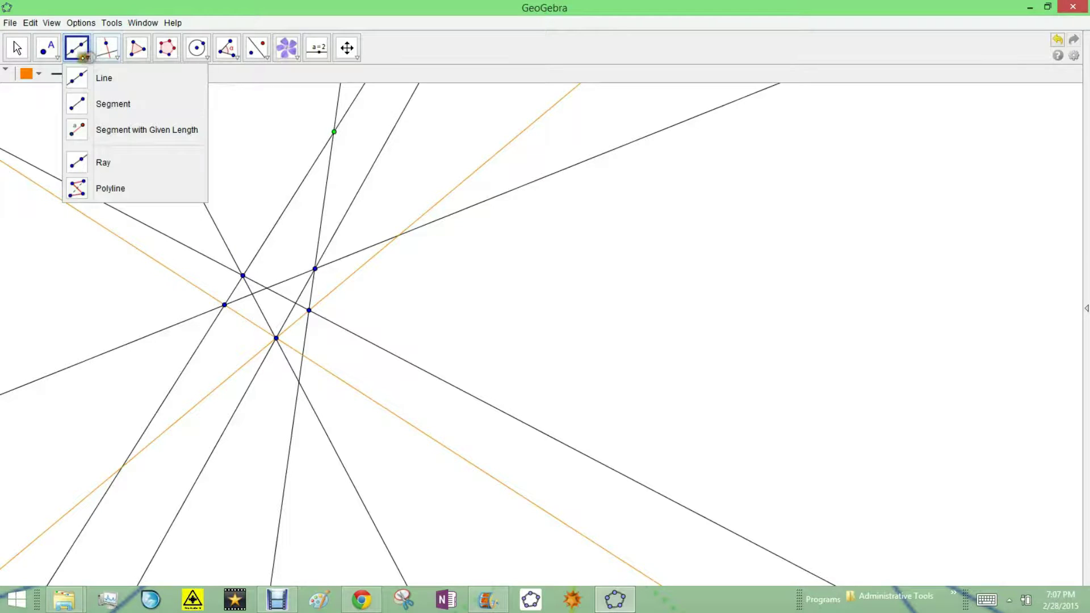
click(81, 78)
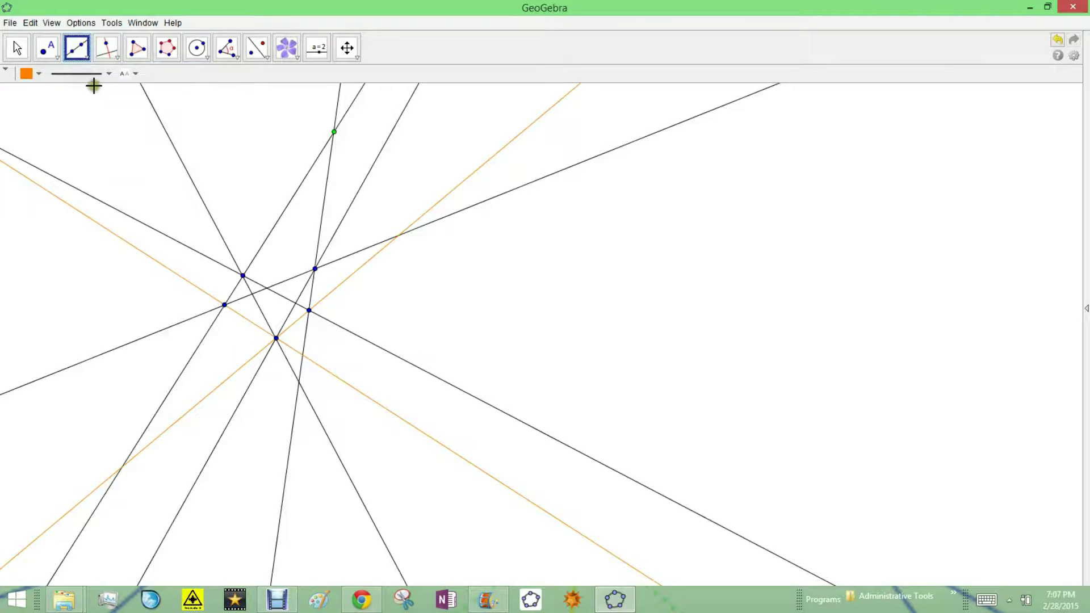
click(28, 73)
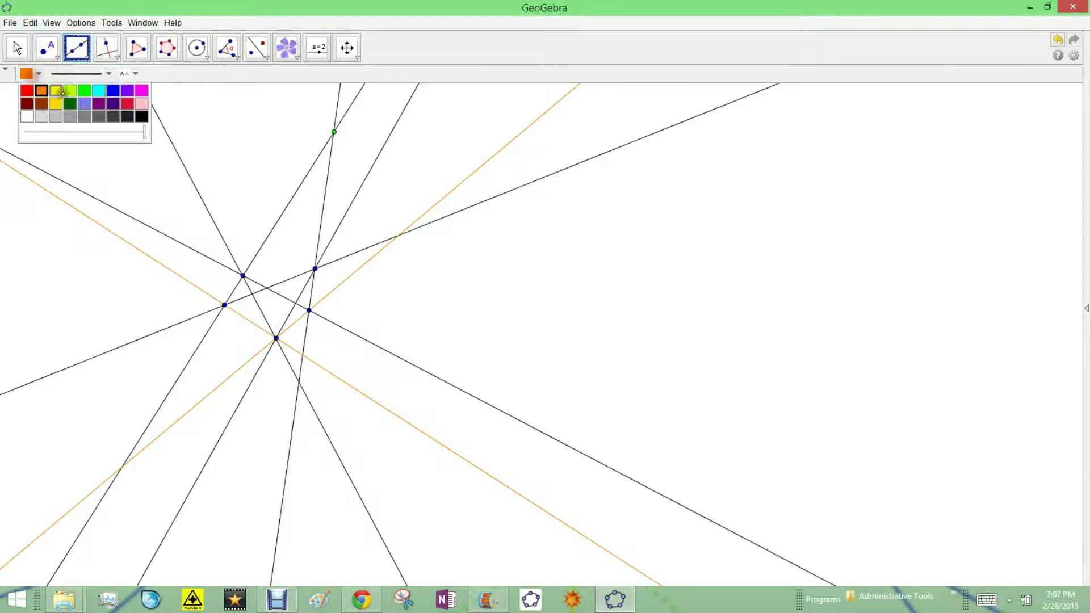
click(56, 104)
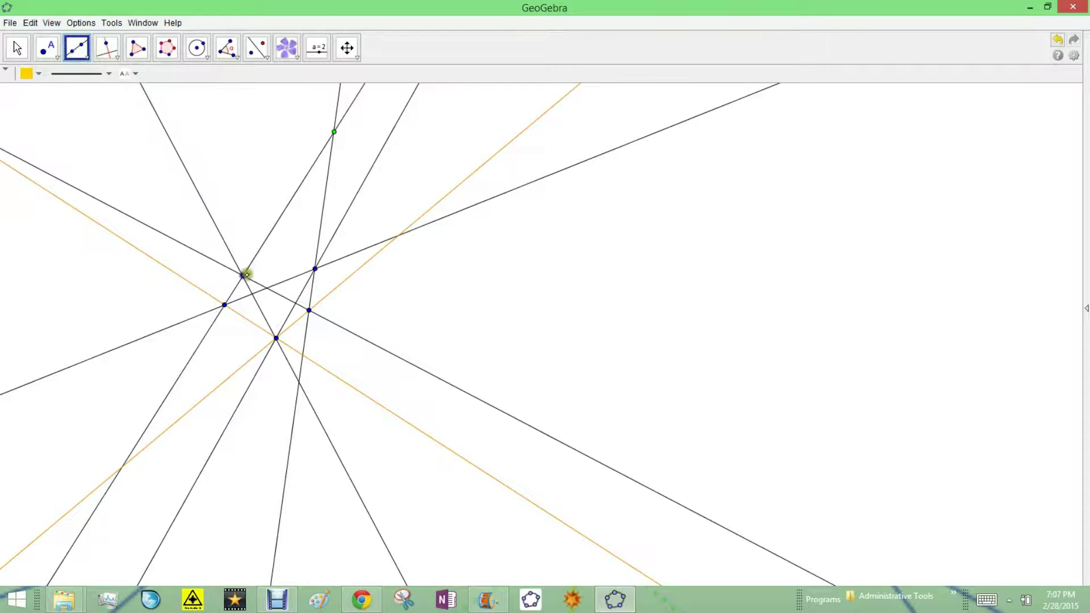
click(243, 275)
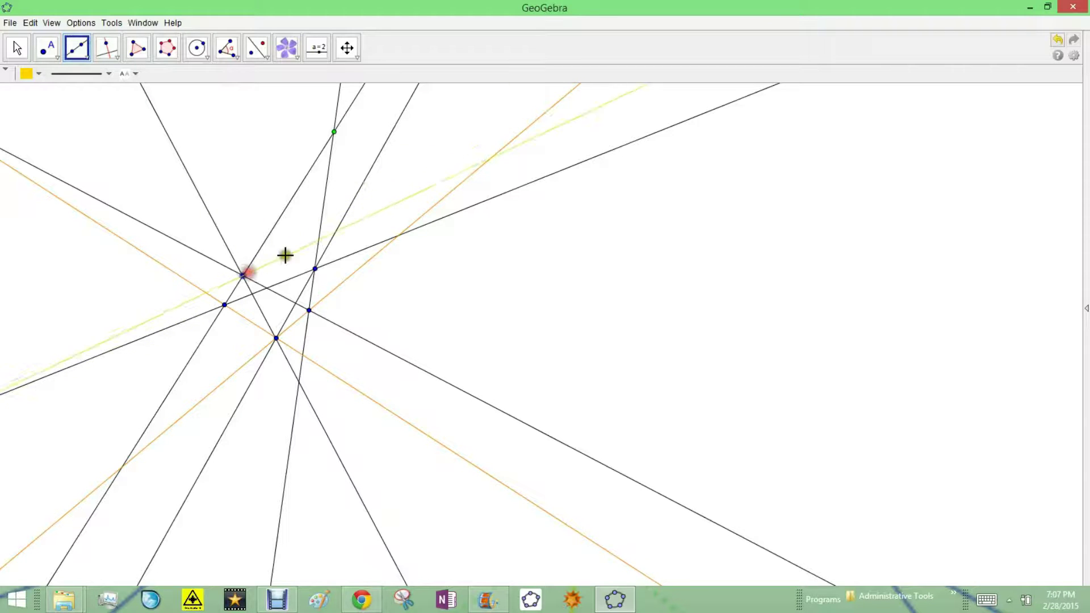
click(458, 185)
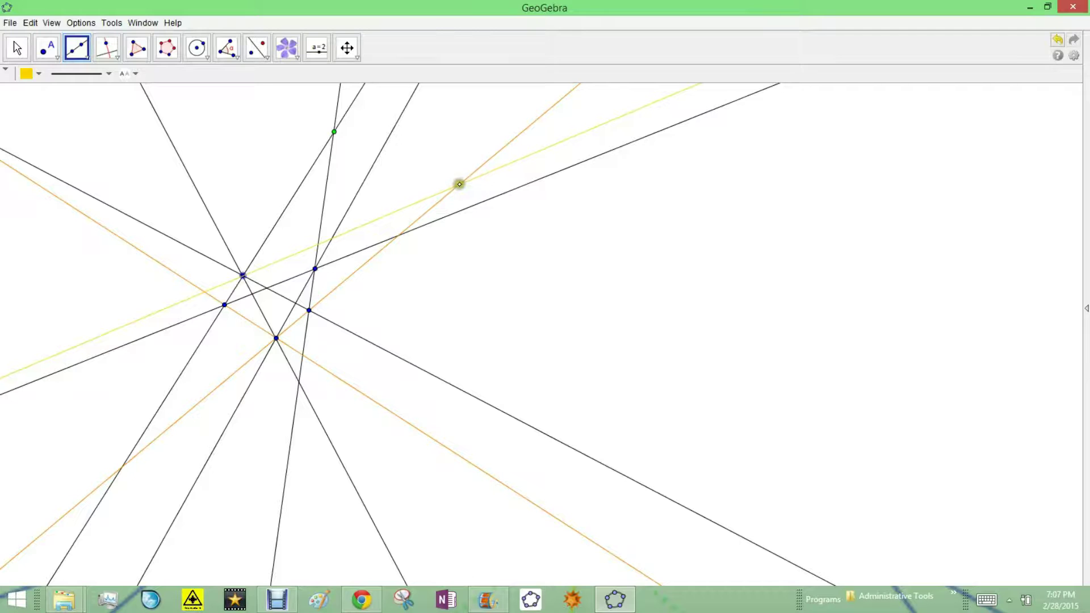
click(459, 184)
scroll(558, 284, down, 3)
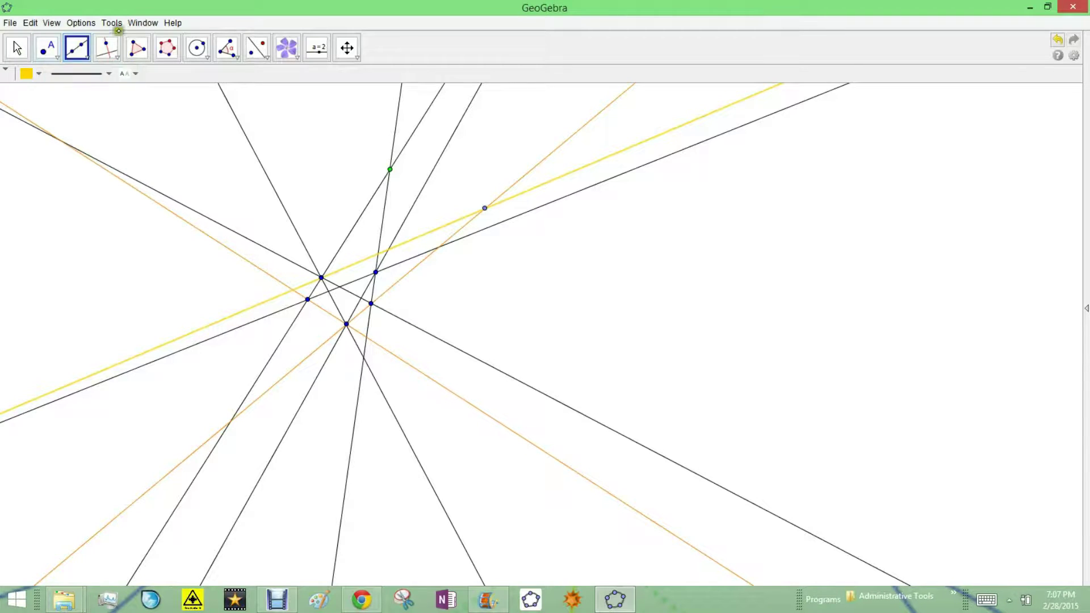
Draw a red line from the yellow-orange crossing through the green point
click(36, 73)
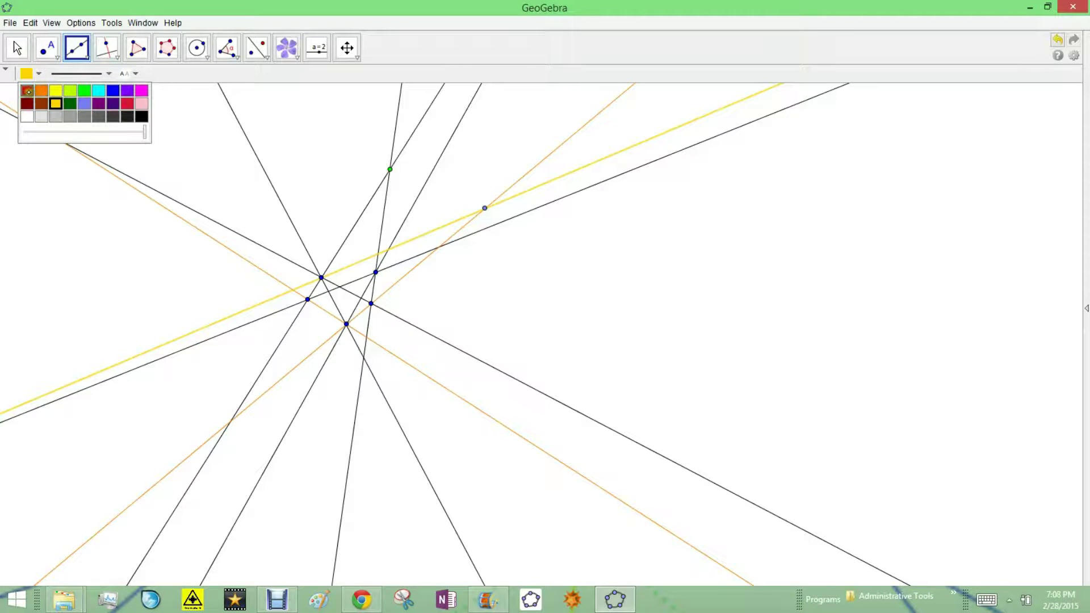
click(27, 90)
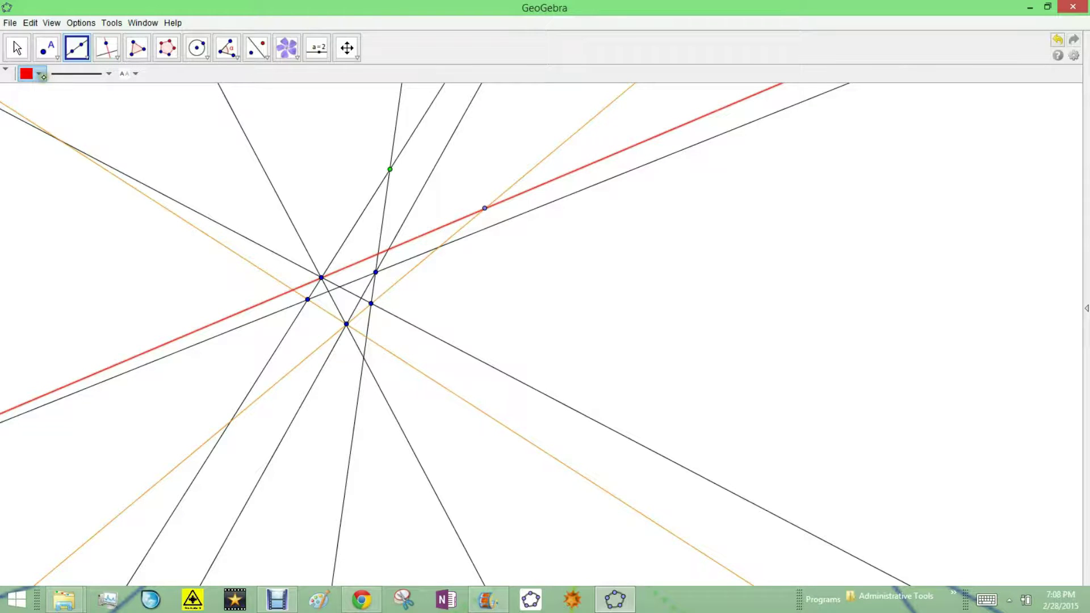
key(ctrl+z)
click(15, 47)
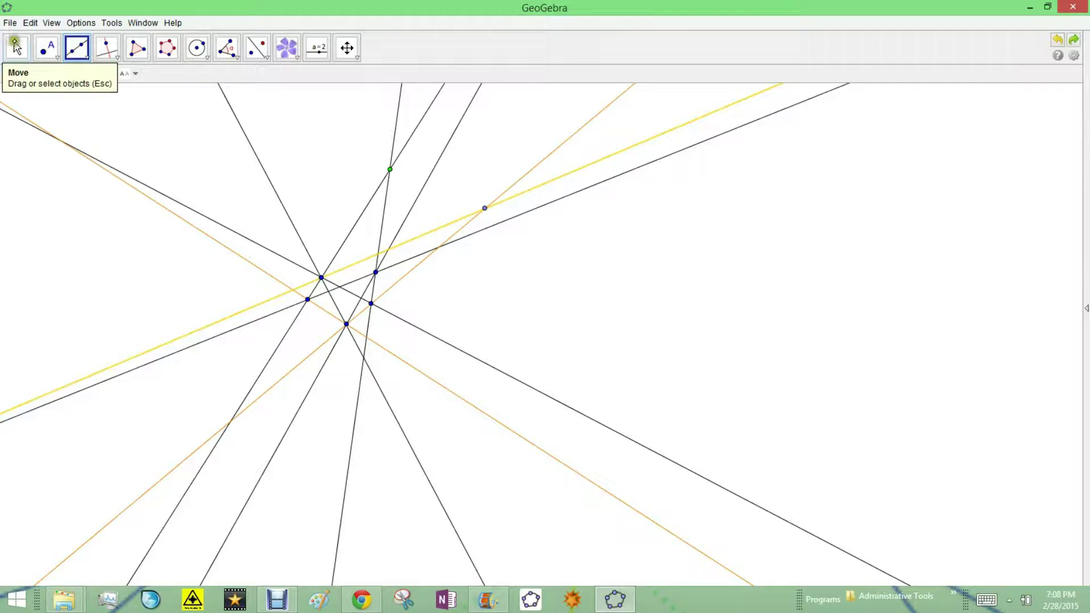
click(77, 47)
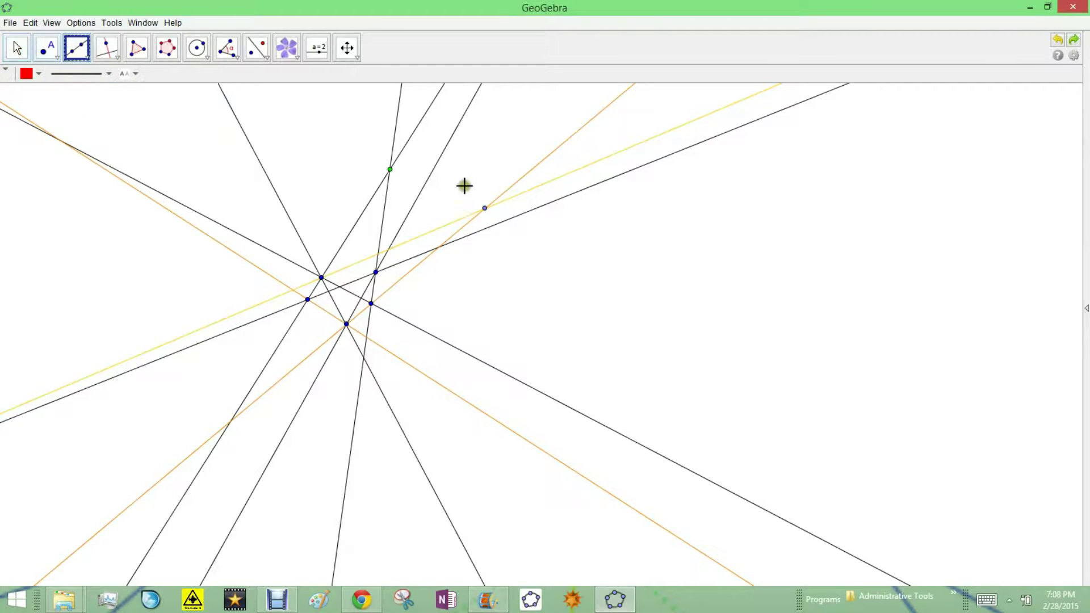
click(485, 208)
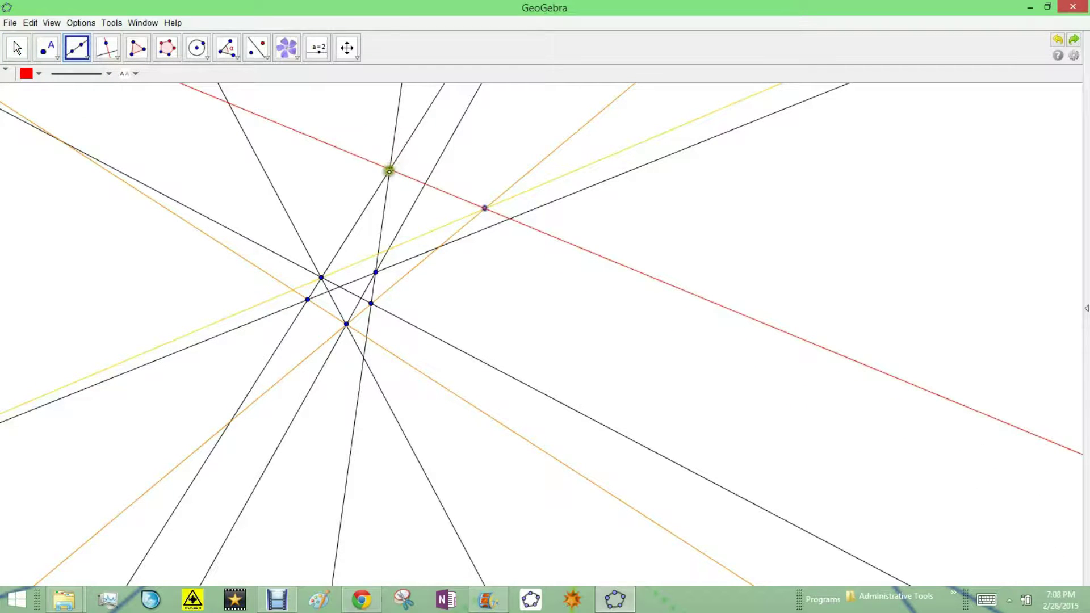
click(391, 168)
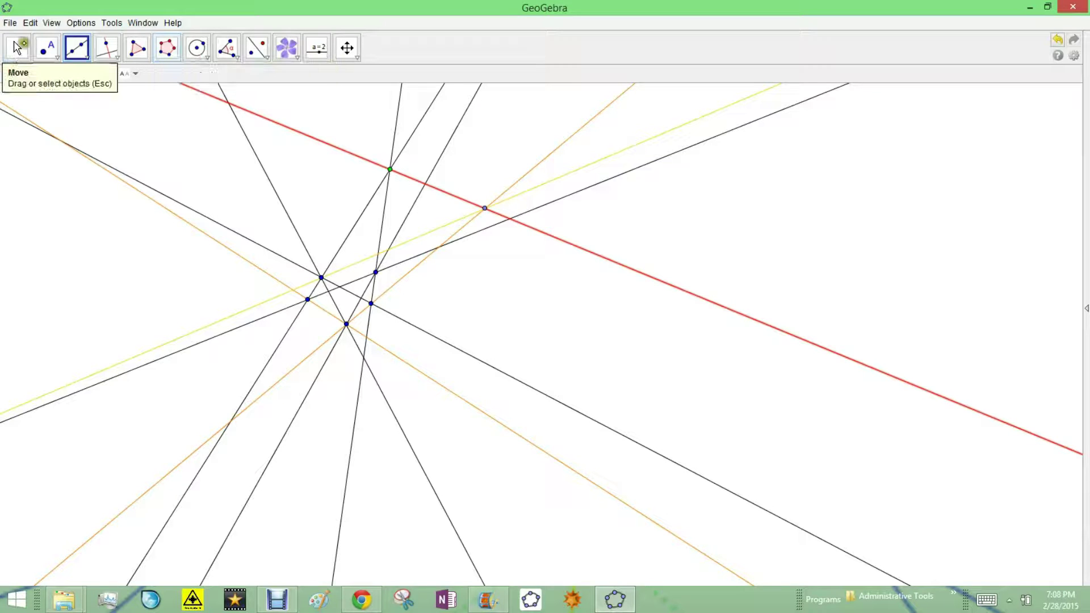
Mark the upper-left crossing of the red and orange lines as a blue point
click(17, 48)
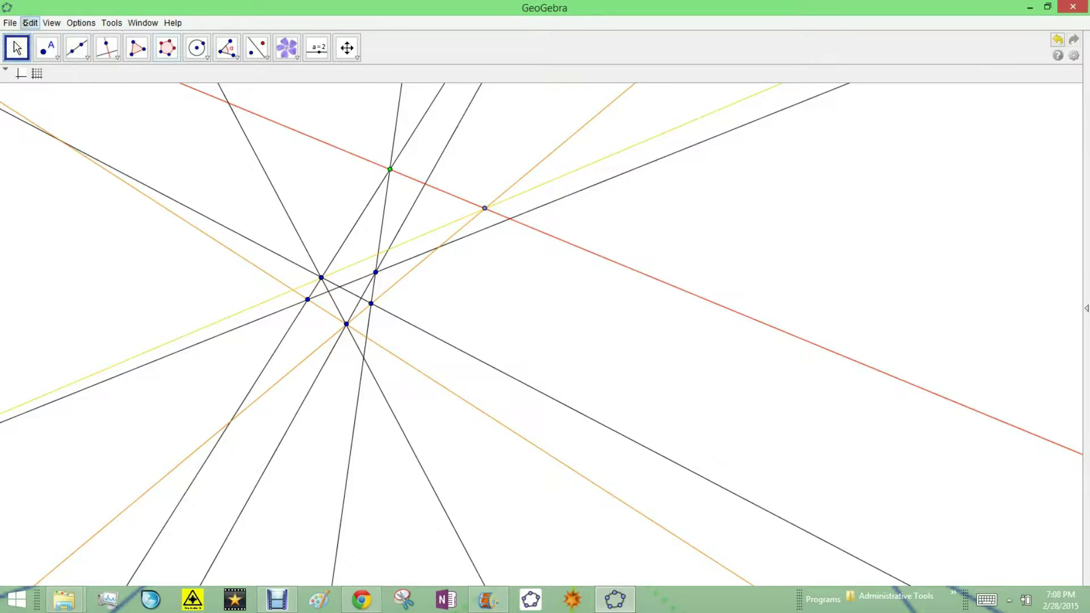
scroll(756, 353, down, 7)
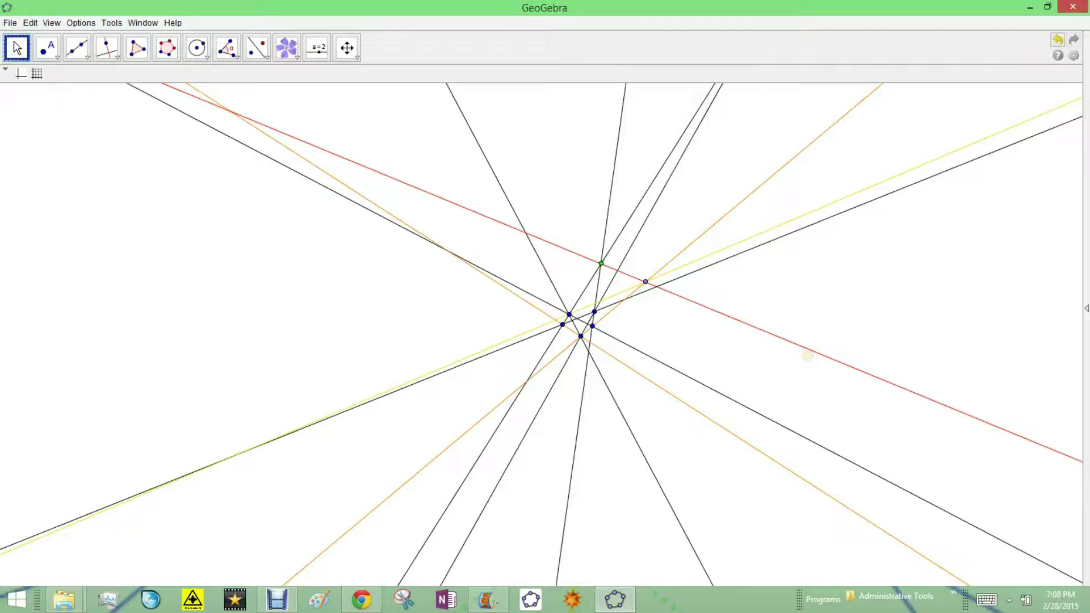
click(46, 48)
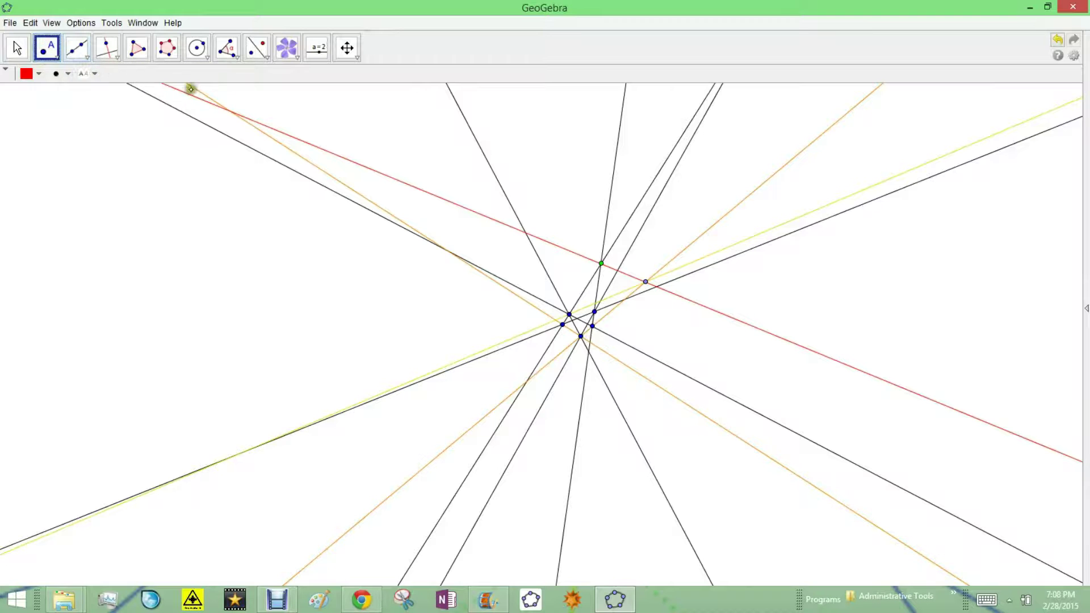
click(230, 111)
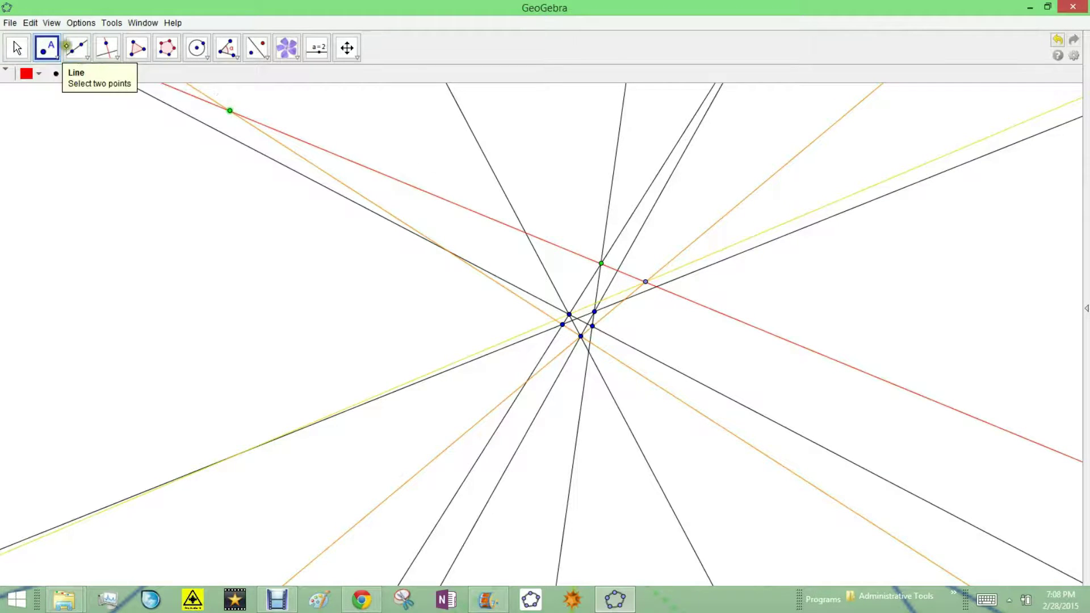
click(16, 48)
click(232, 110)
click(27, 74)
click(113, 89)
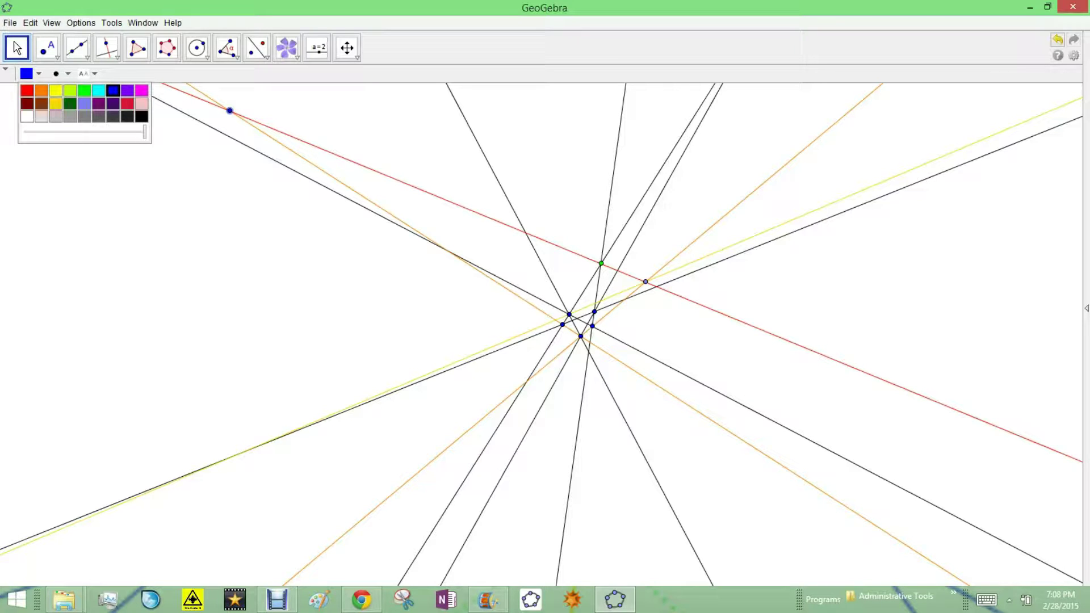
Begin a purple line anchored at the new blue point
click(76, 48)
click(40, 75)
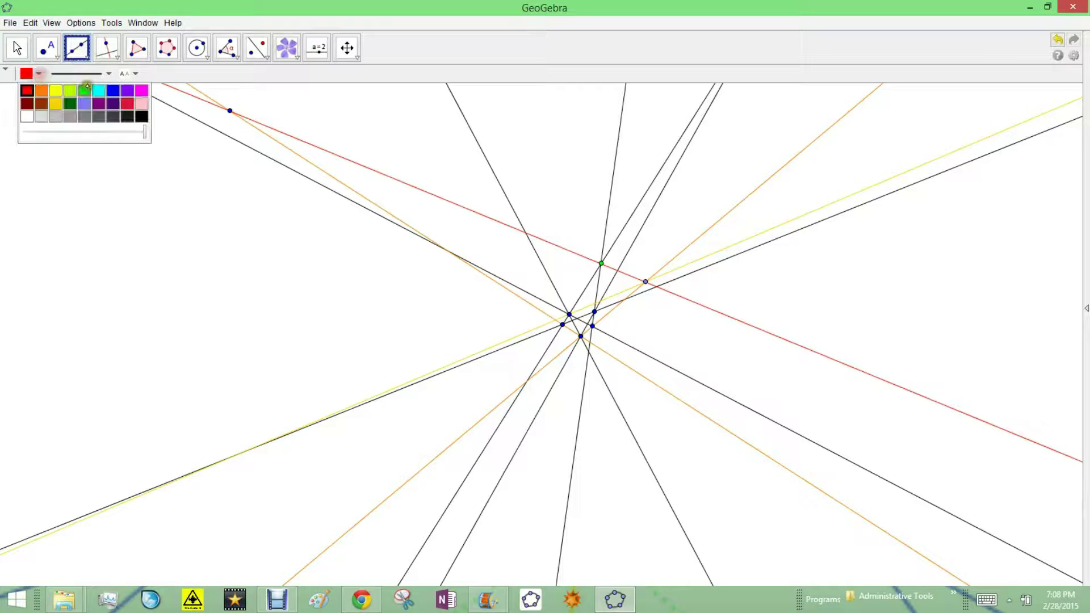
click(102, 102)
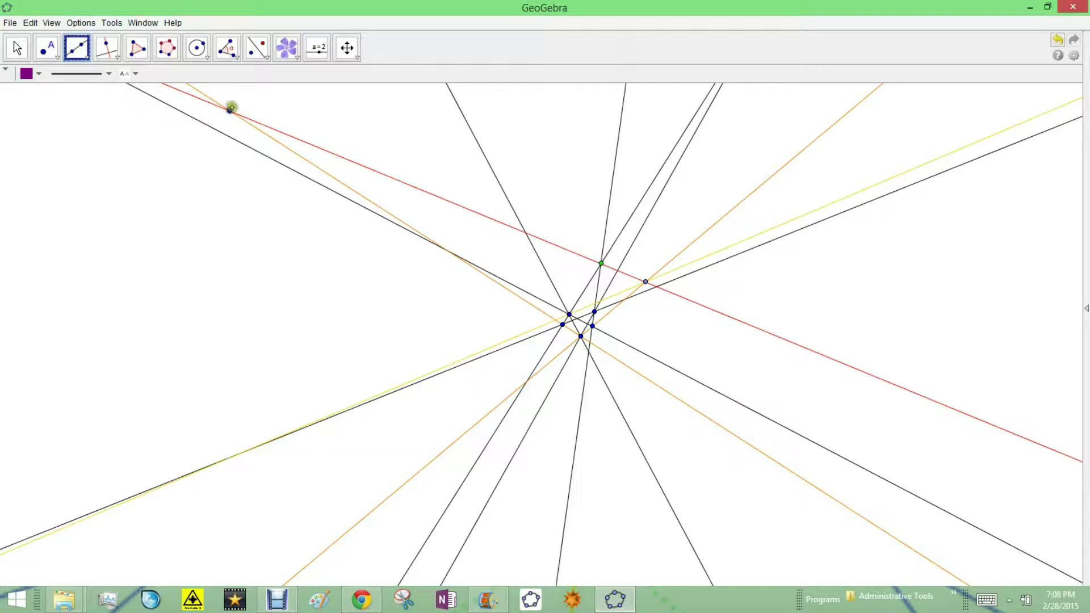
click(231, 109)
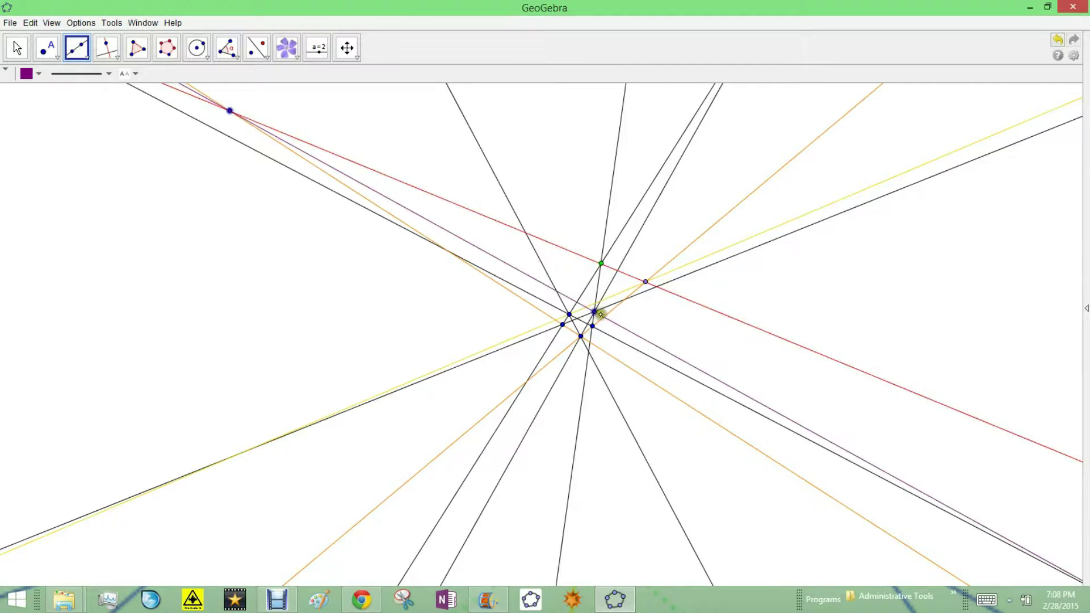
Finish the purple line and mark its crossing with the dark red line as a red point
click(595, 309)
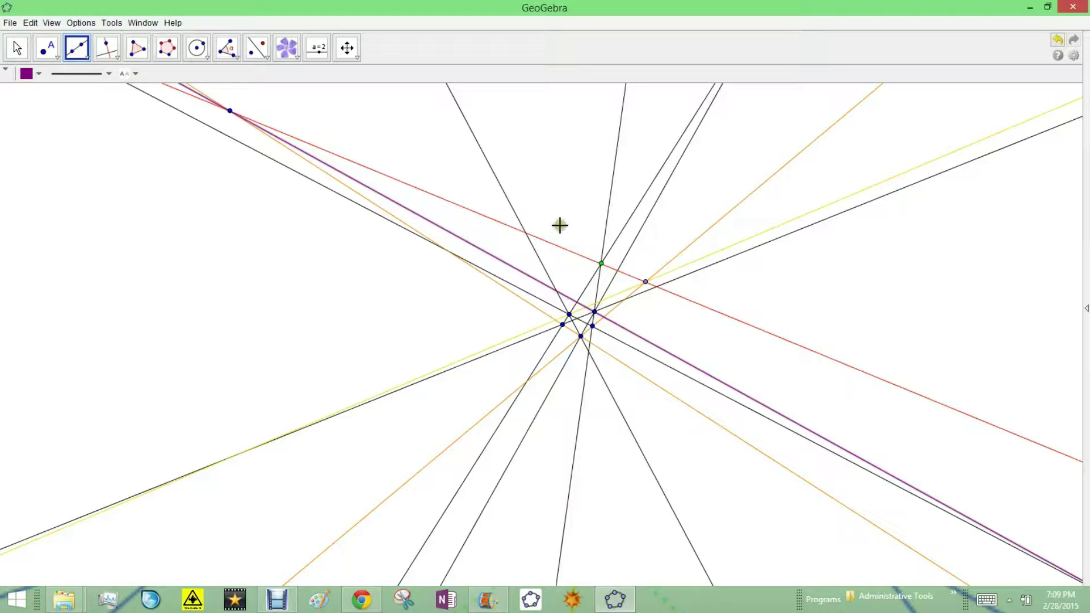
key(ctrl+z)
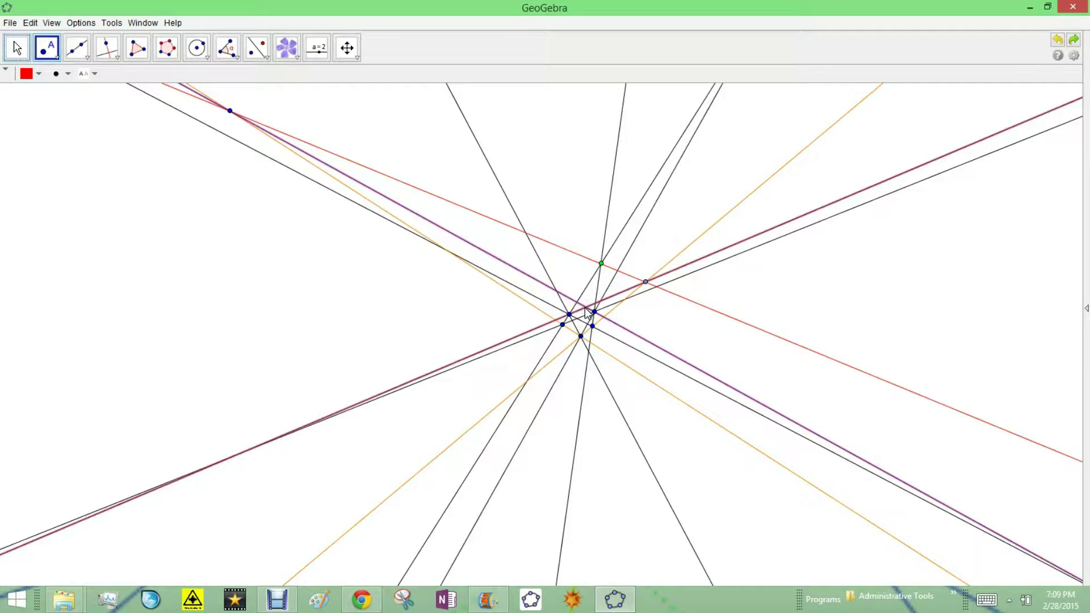
click(586, 308)
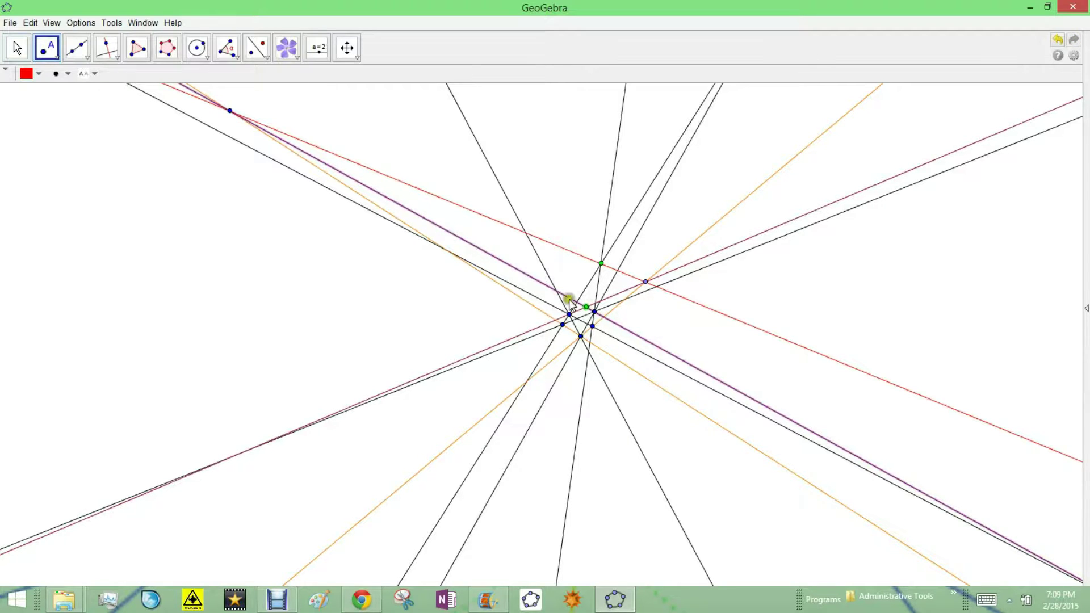
click(38, 73)
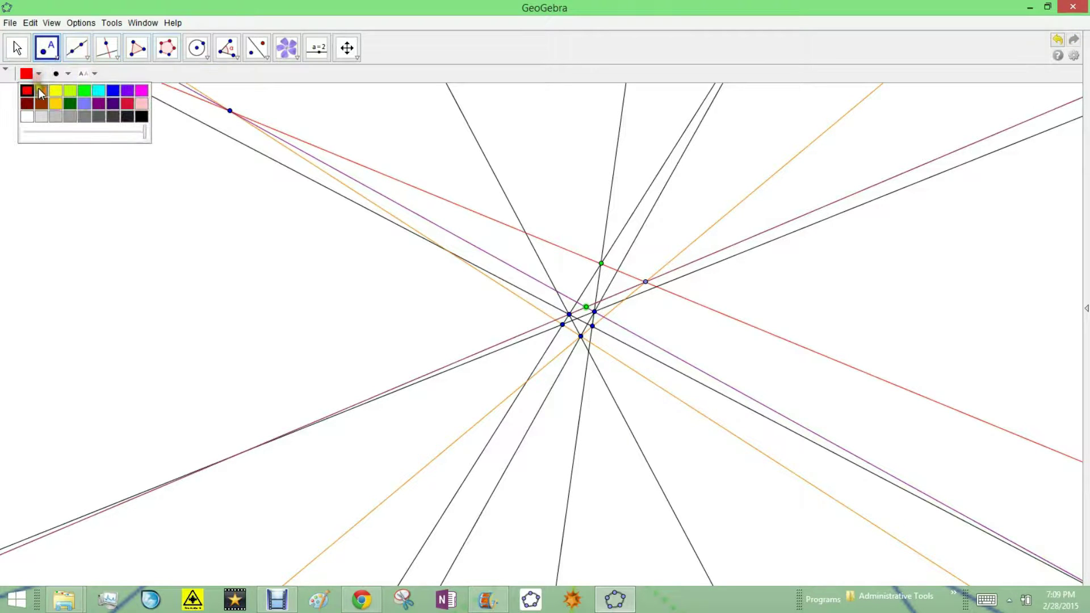
click(41, 91)
click(33, 73)
click(28, 91)
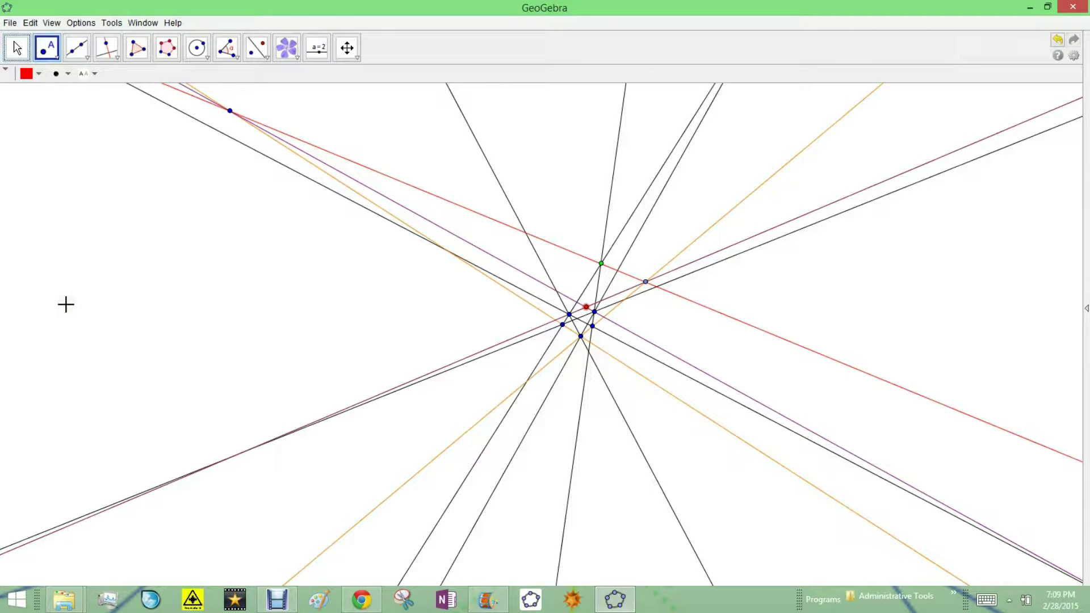
Nudge a central point to test, then mark where the red, orange and dark red lines meet
drag(546, 311, 597, 336)
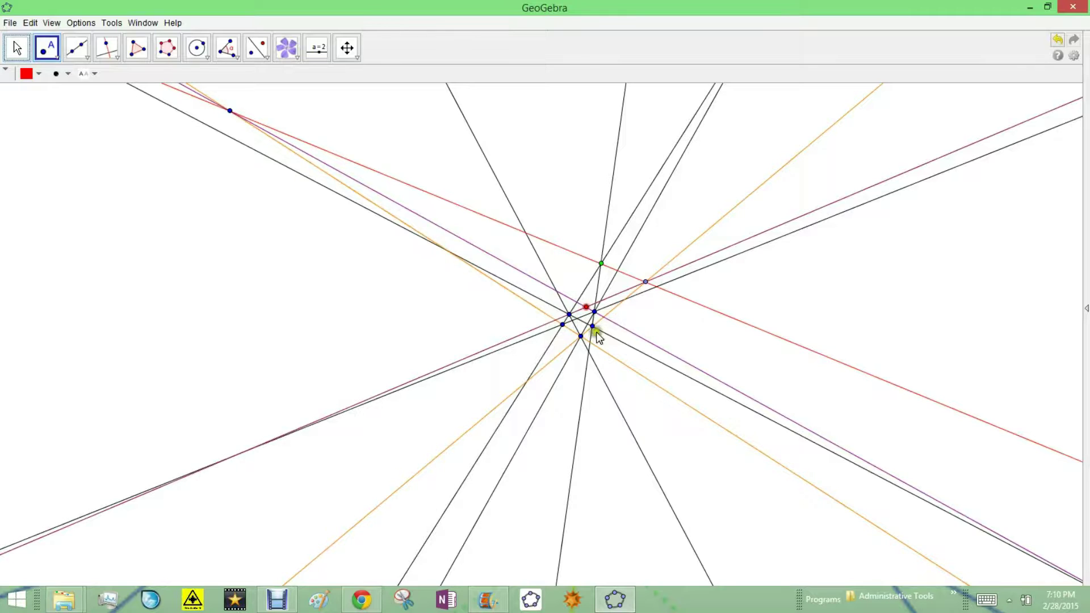
click(645, 283)
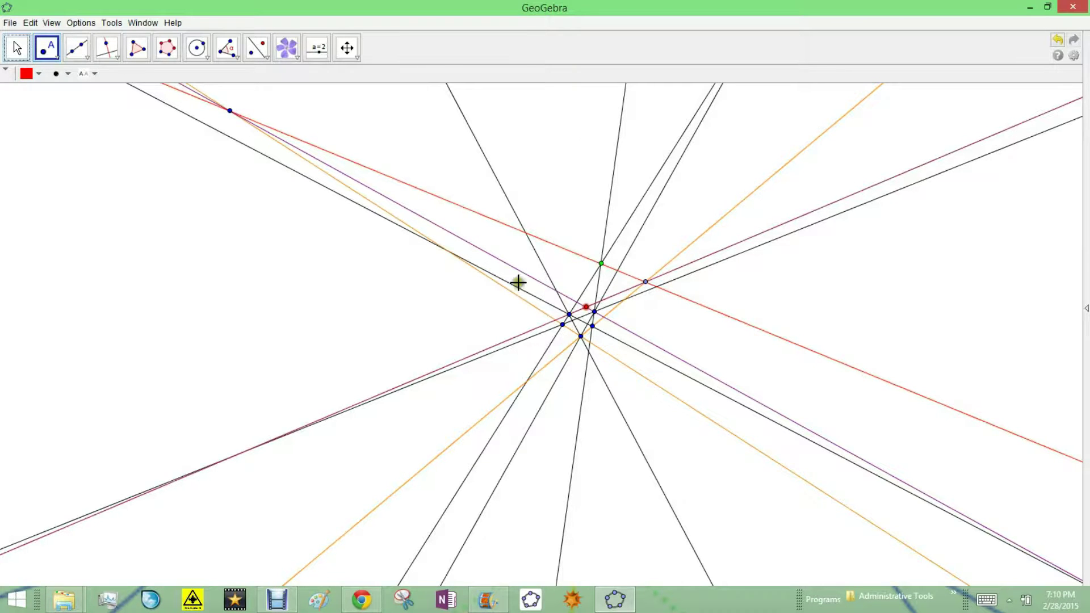
click(17, 49)
click(19, 51)
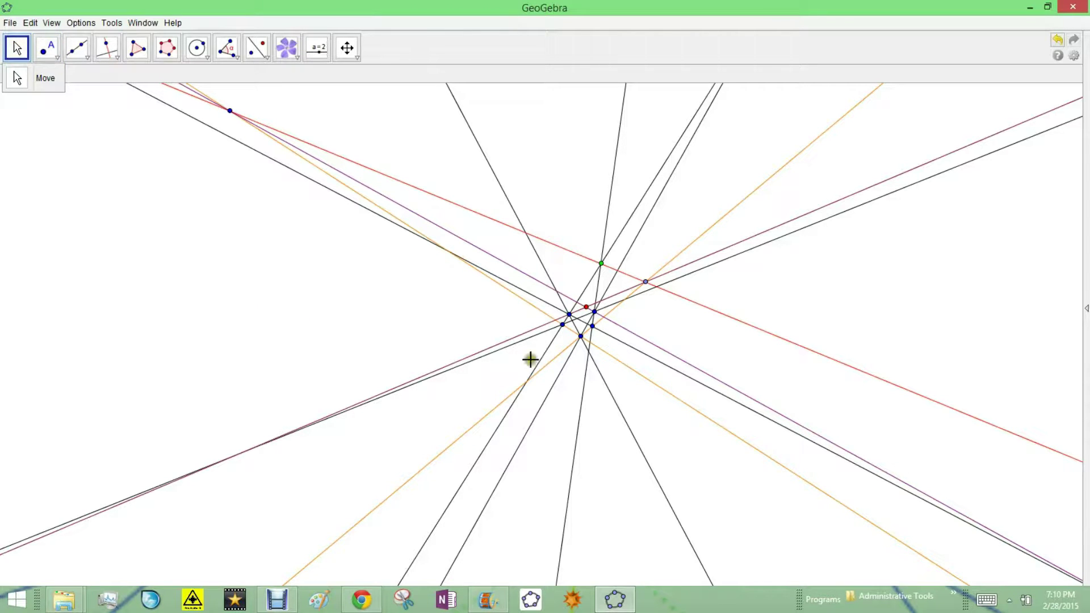
Turn on Trace for intersection point I and drag the driving point so I leaves a red trail
right_click(586, 309)
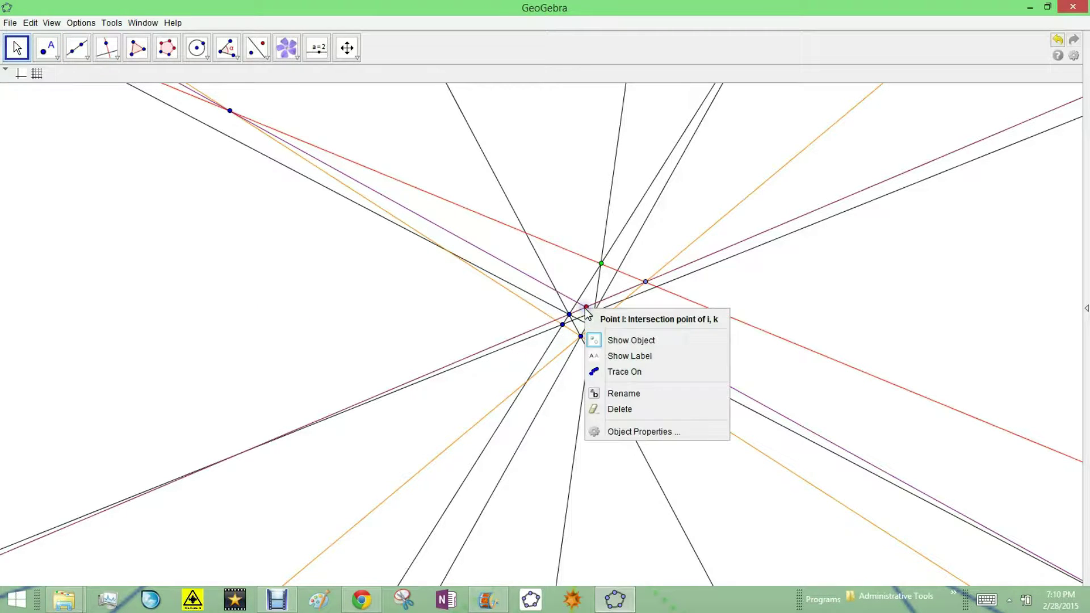
click(645, 431)
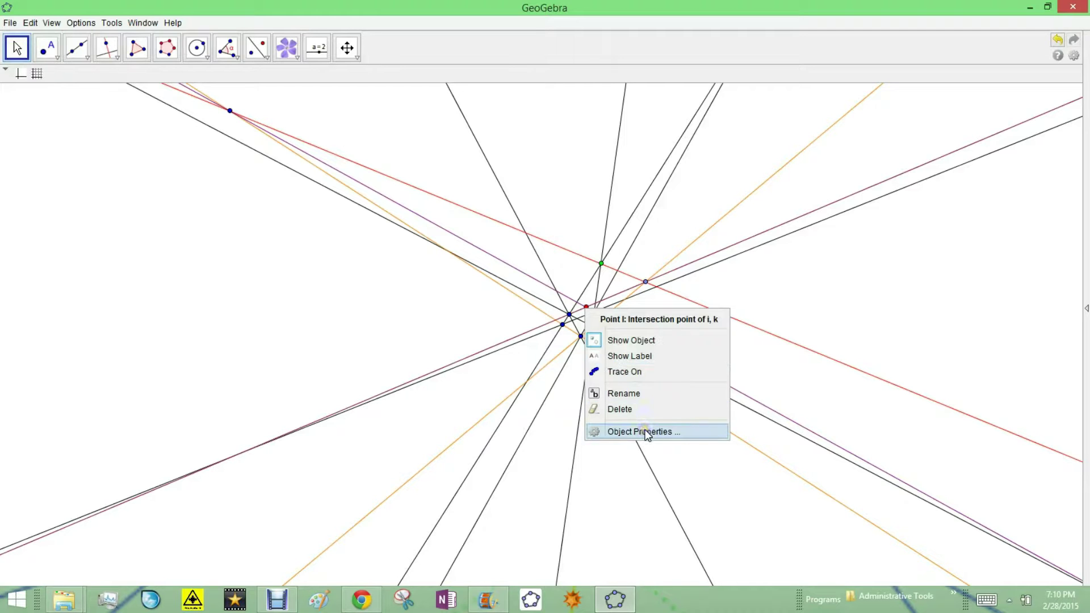
click(644, 372)
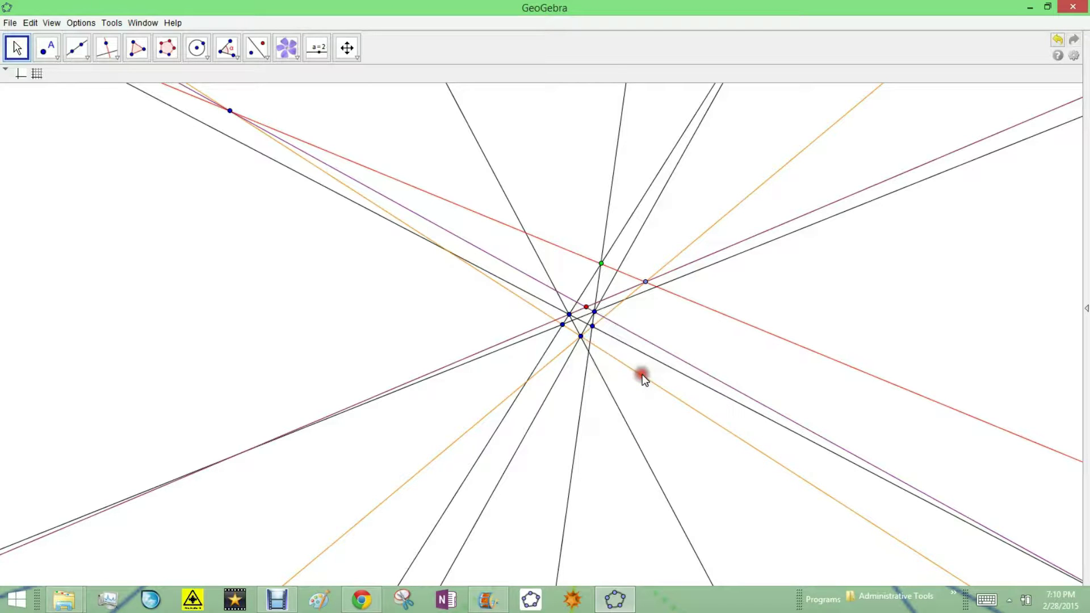
click(646, 282)
drag(646, 284, 678, 262)
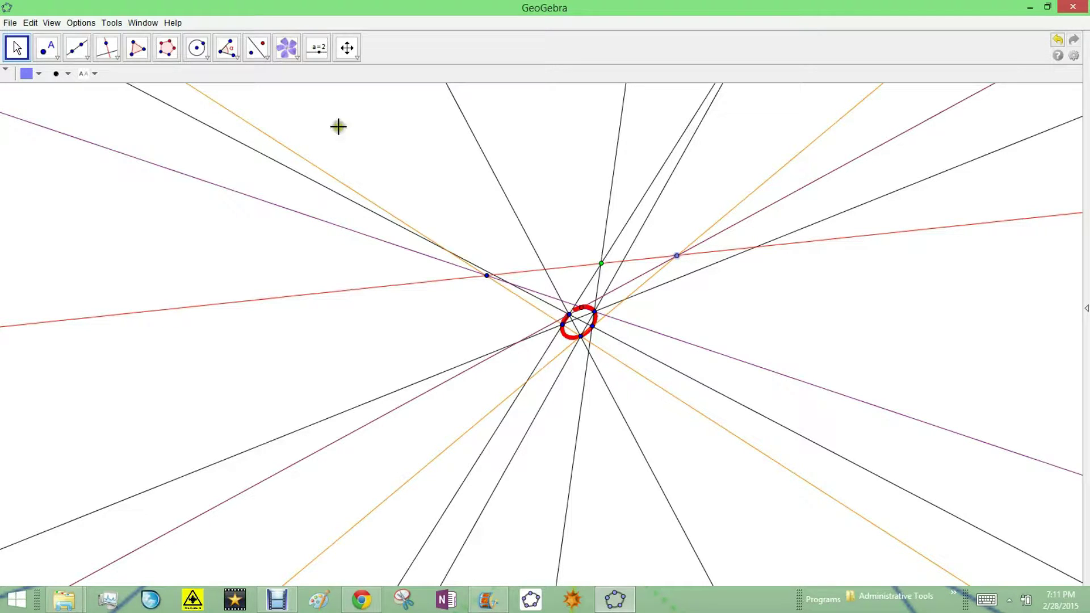
Slide the magenta point along the conic in 5PconicB.ggb to show its red trace
click(24, 46)
drag(569, 321, 603, 355)
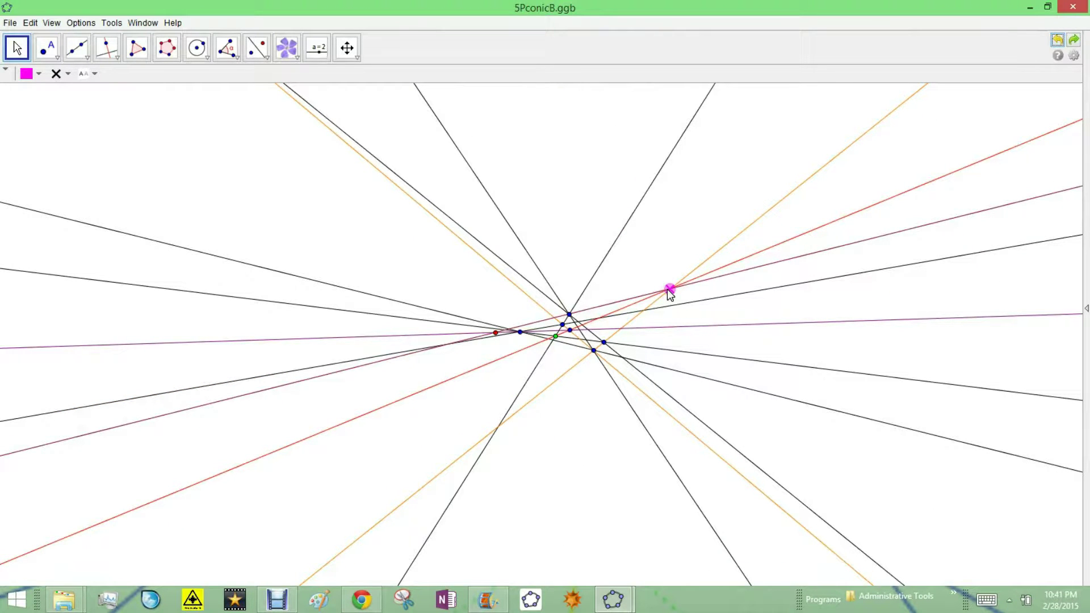
mouse_move(667, 290)
mouse_down()
mouse_move(641, 313)
mouse_move(717, 266)
mouse_move(775, 212)
mouse_move(775, 194)
mouse_move(676, 309)
mouse_move(578, 361)
mouse_move(562, 380)
mouse_move(556, 445)
mouse_move(489, 486)
mouse_move(462, 519)
mouse_move(727, 256)
mouse_move(748, 190)
mouse_move(709, 222)
mouse_move(625, 365)
mouse_move(577, 390)
mouse_move(562, 453)
mouse_move(570, 462)
mouse_move(720, 338)
mouse_move(780, 318)
mouse_move(634, 416)
mouse_move(599, 412)
mouse_move(581, 429)
mouse_move(607, 395)
mouse_move(672, 349)
mouse_move(738, 237)
mouse_move(710, 230)
mouse_move(537, 404)
mouse_move(625, 347)
mouse_move(798, 196)
mouse_move(643, 353)
mouse_move(540, 365)
mouse_move(496, 390)
mouse_move(735, 233)
mouse_move(614, 331)
mouse_move(505, 442)
mouse_move(653, 323)
mouse_move(690, 311)
mouse_move(795, 201)
mouse_move(571, 383)
mouse_move(377, 395)
mouse_move(547, 235)
mouse_move(552, 100)
mouse_move(420, 230)
mouse_up()
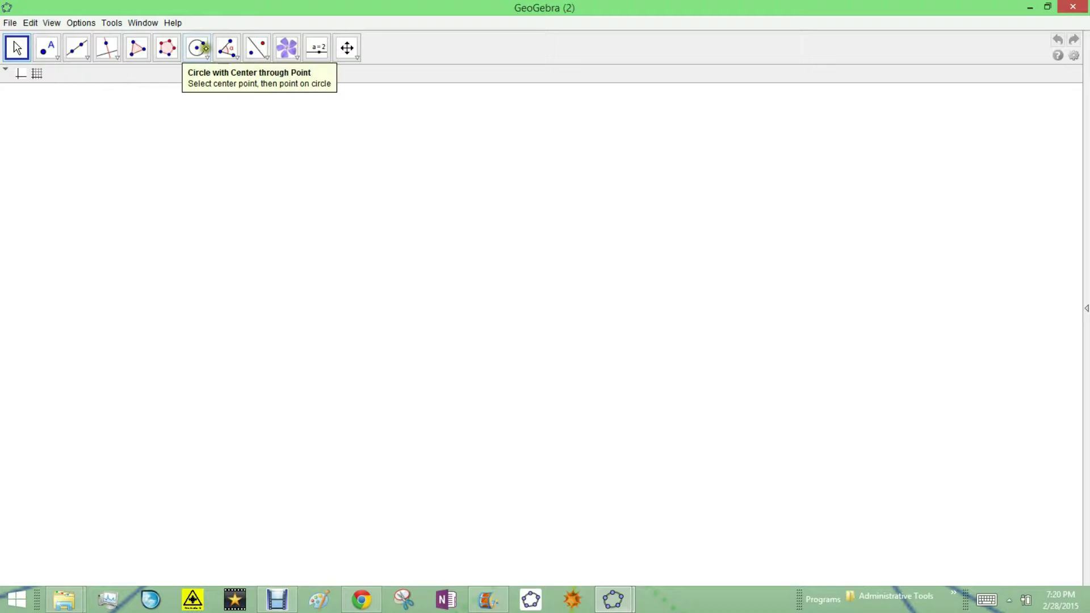
Draw a circle with Circle with Center through Point
click(197, 48)
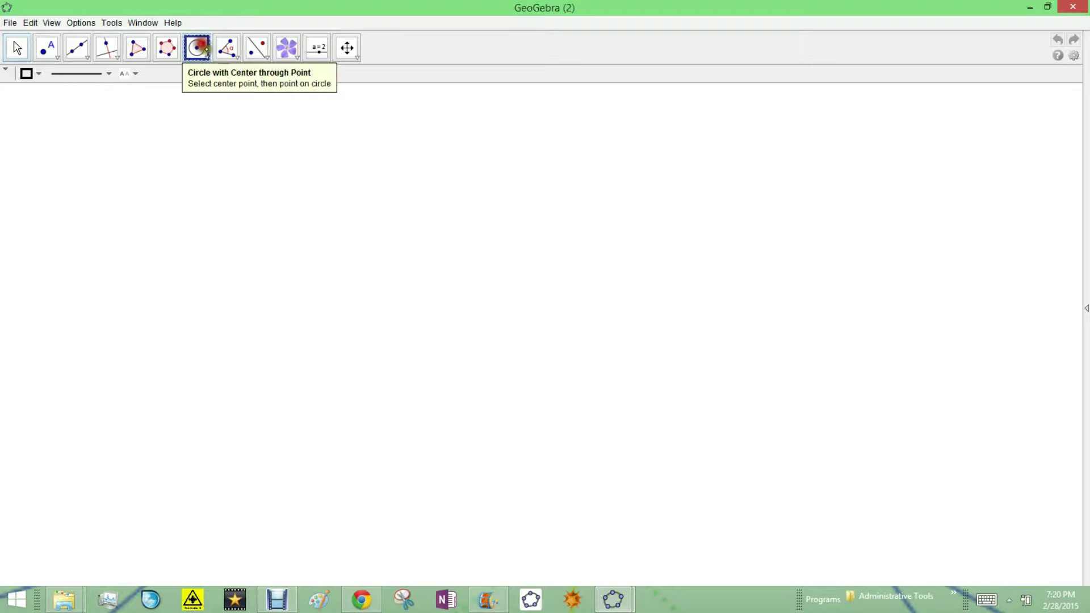
click(162, 302)
click(241, 255)
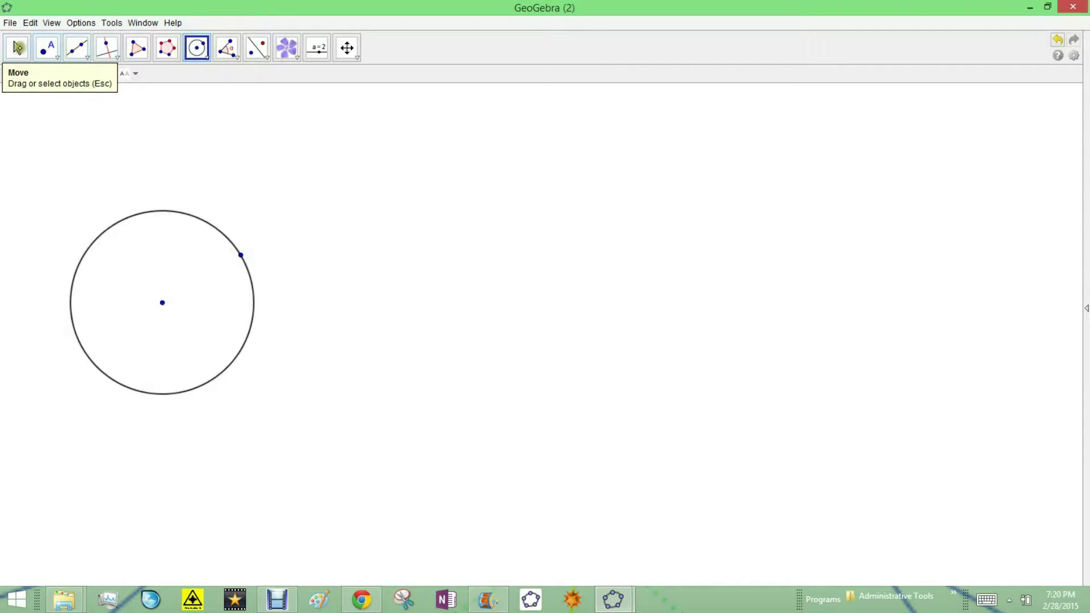
Open Object Properties for the circle's rim point B to hide it
click(17, 48)
click(242, 253)
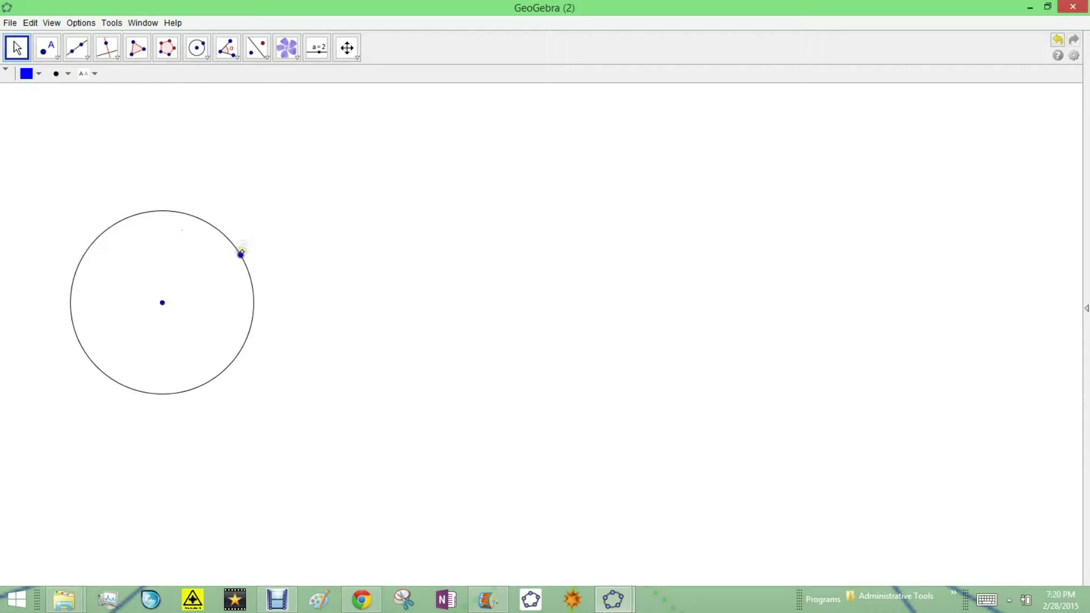
right_click(242, 254)
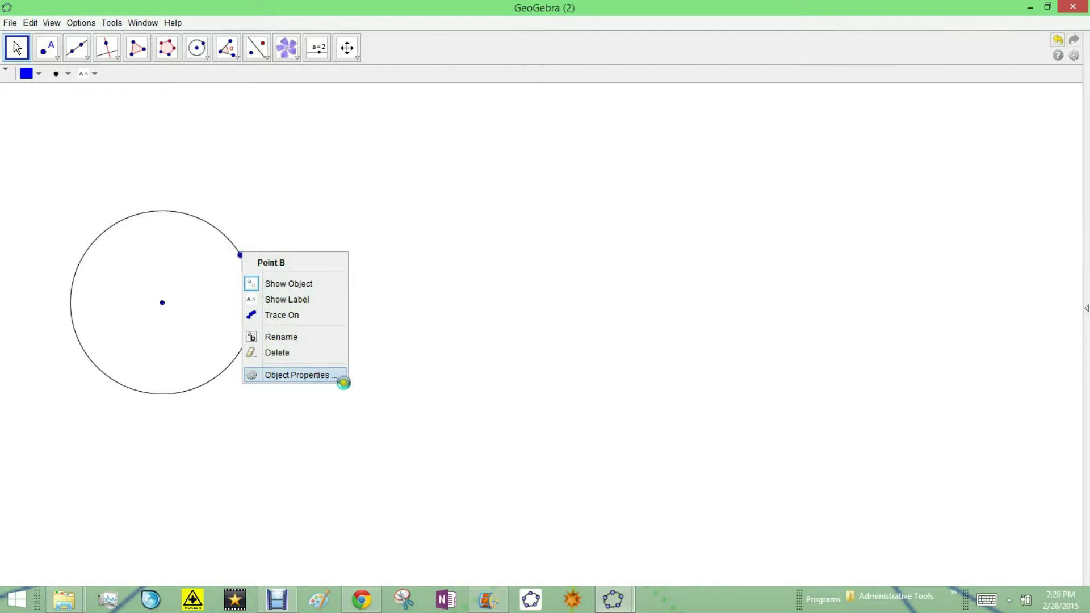
click(319, 375)
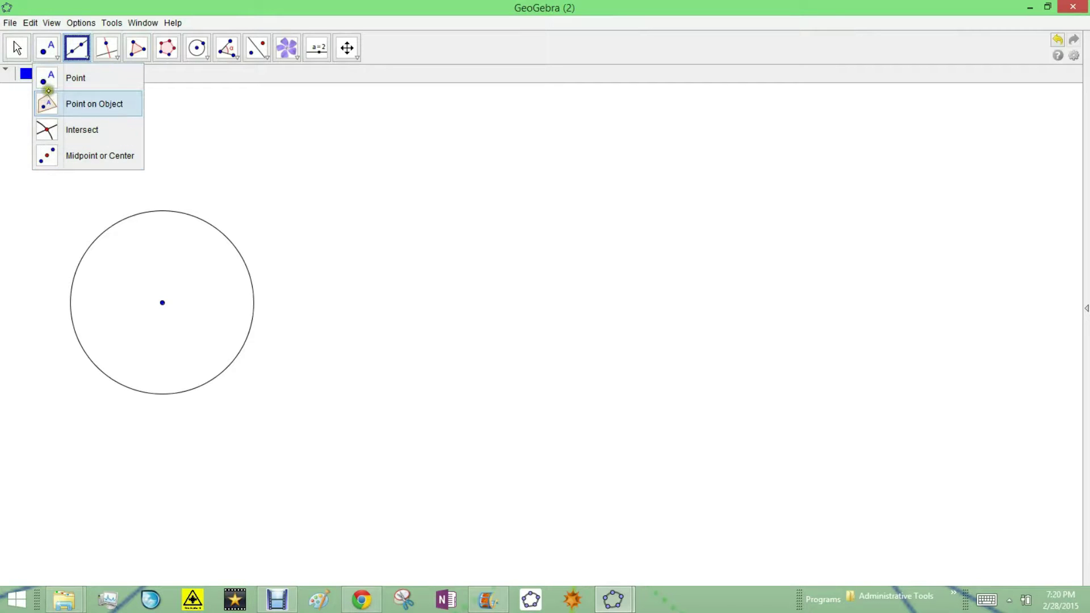
Attach points to the circle at its right, bottom, lower-left and left edges with Point on Object
click(51, 105)
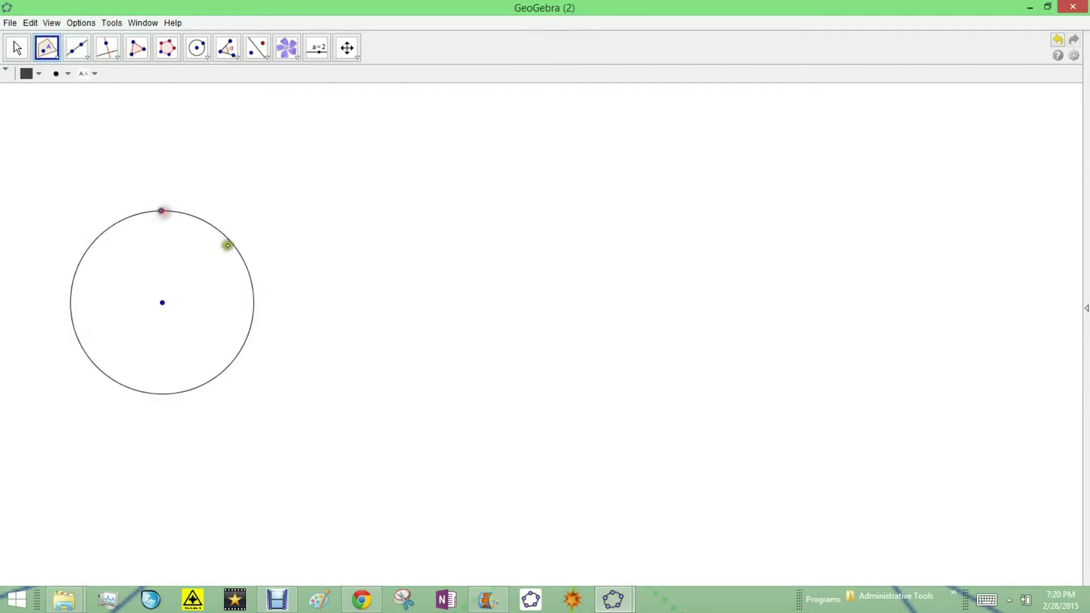
click(254, 292)
click(194, 388)
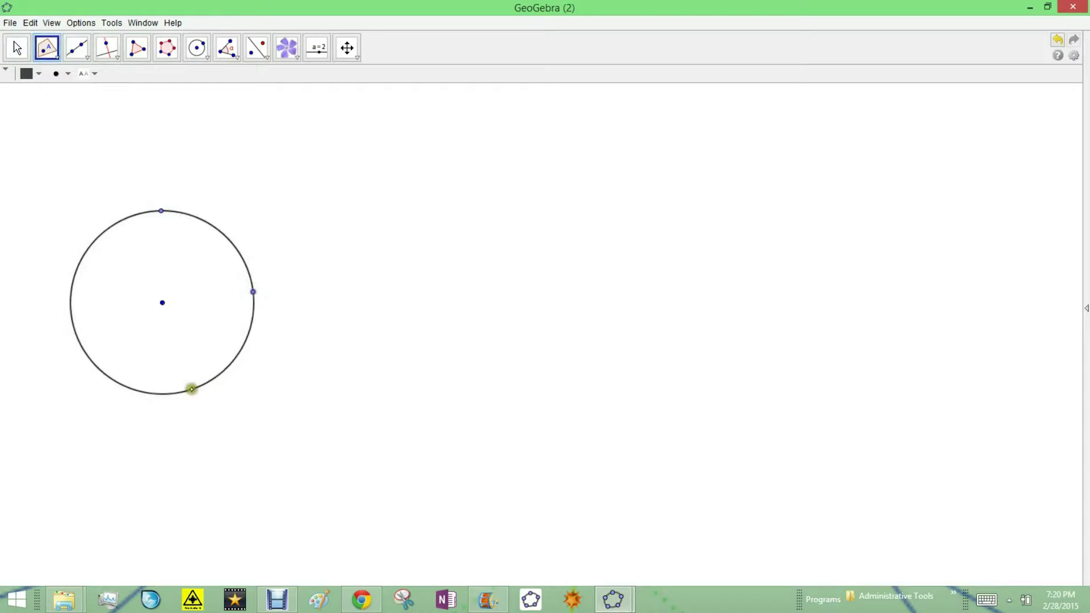
click(77, 337)
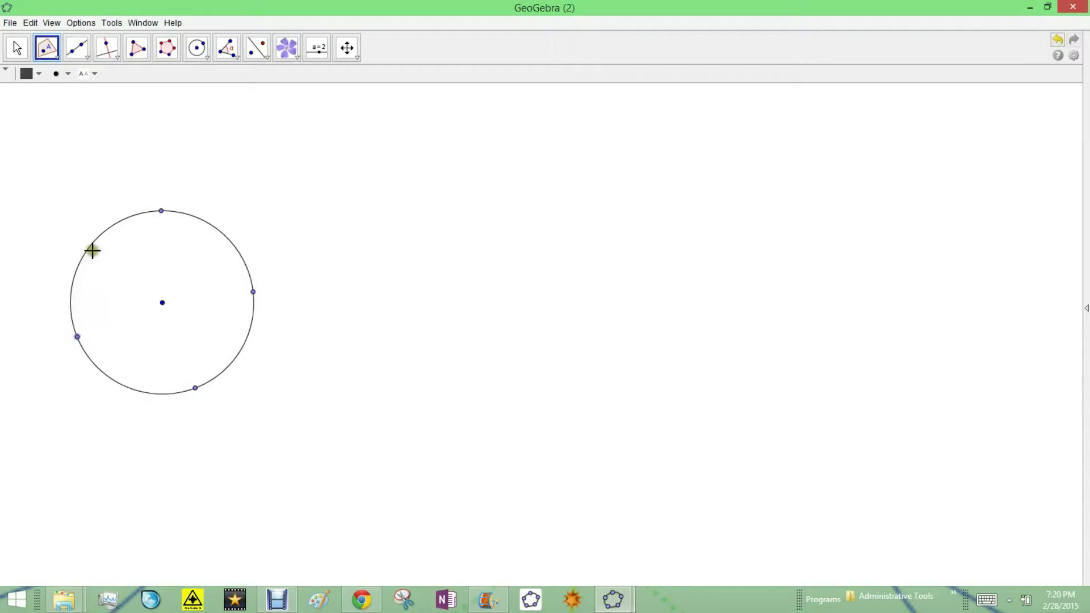
click(72, 285)
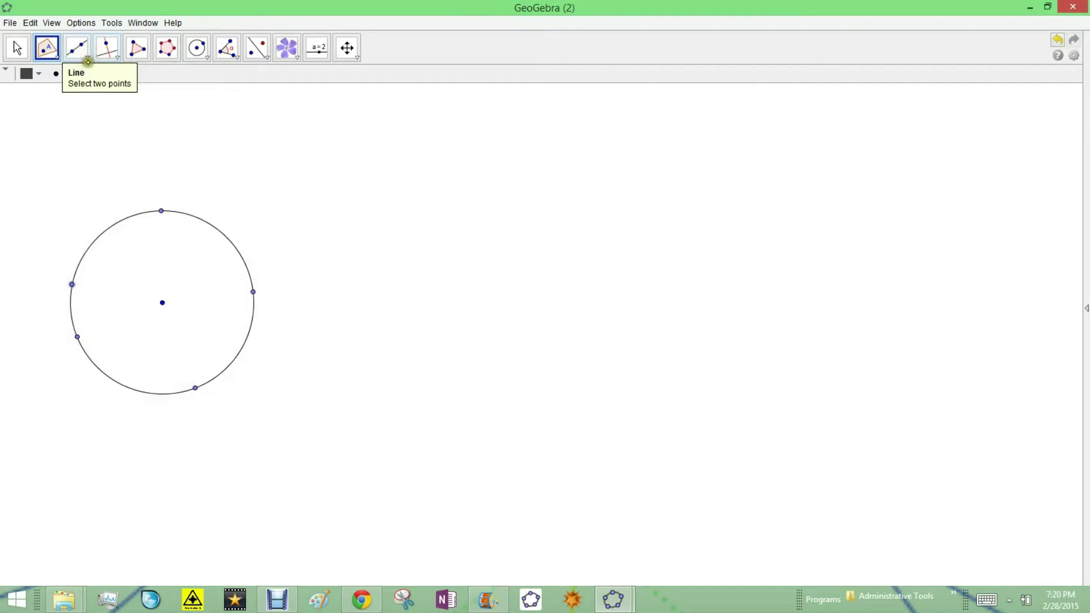
click(84, 74)
Complete the red tangents and mark all six crossings of neighbouring tangents with Intersect
click(88, 53)
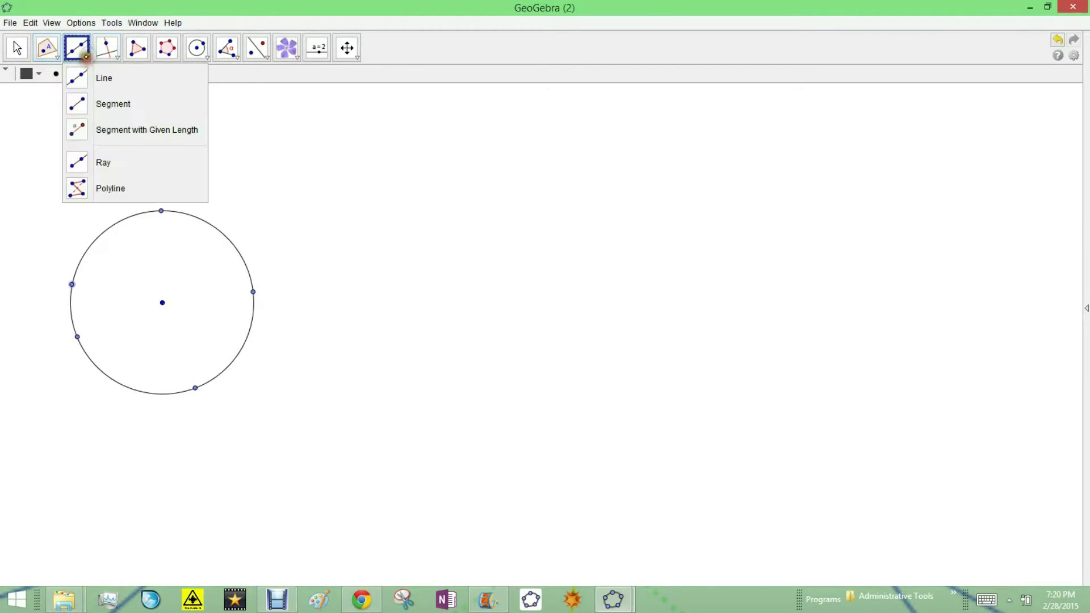
click(82, 78)
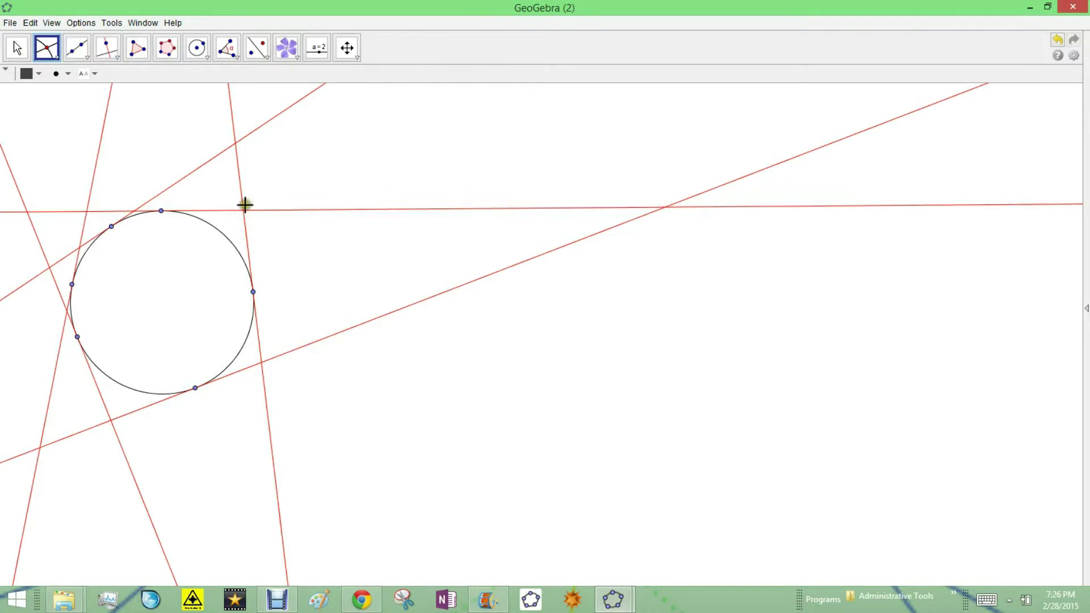
click(246, 227)
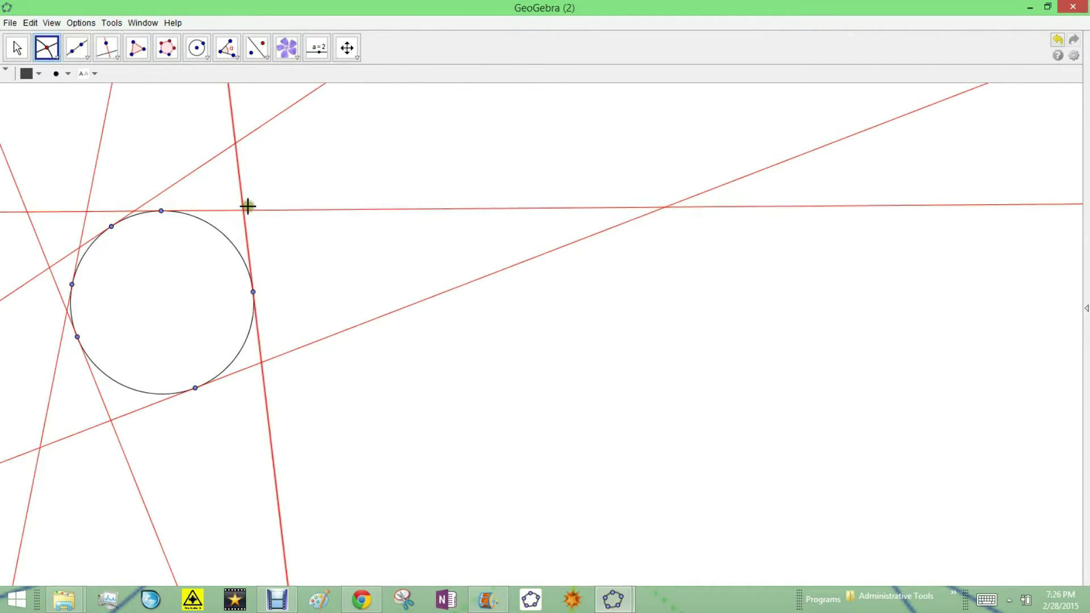
click(48, 48)
click(47, 48)
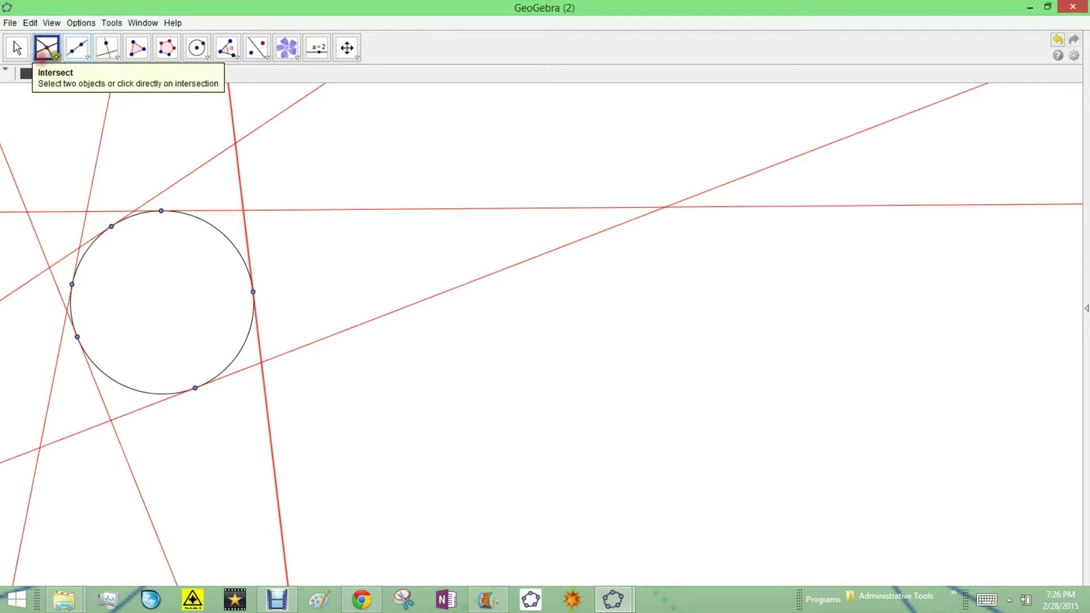
click(244, 210)
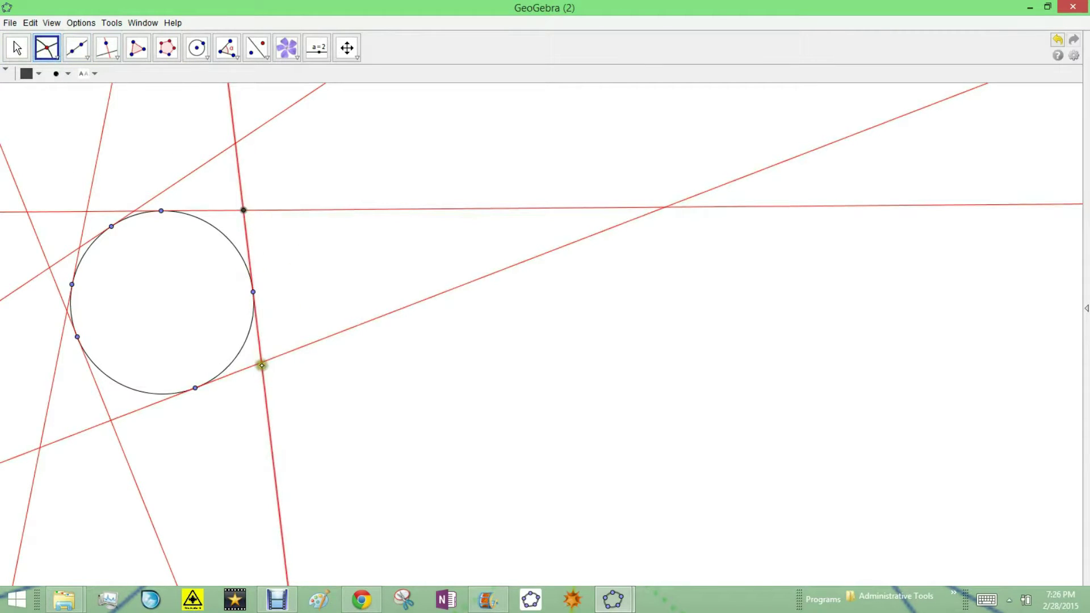
click(261, 363)
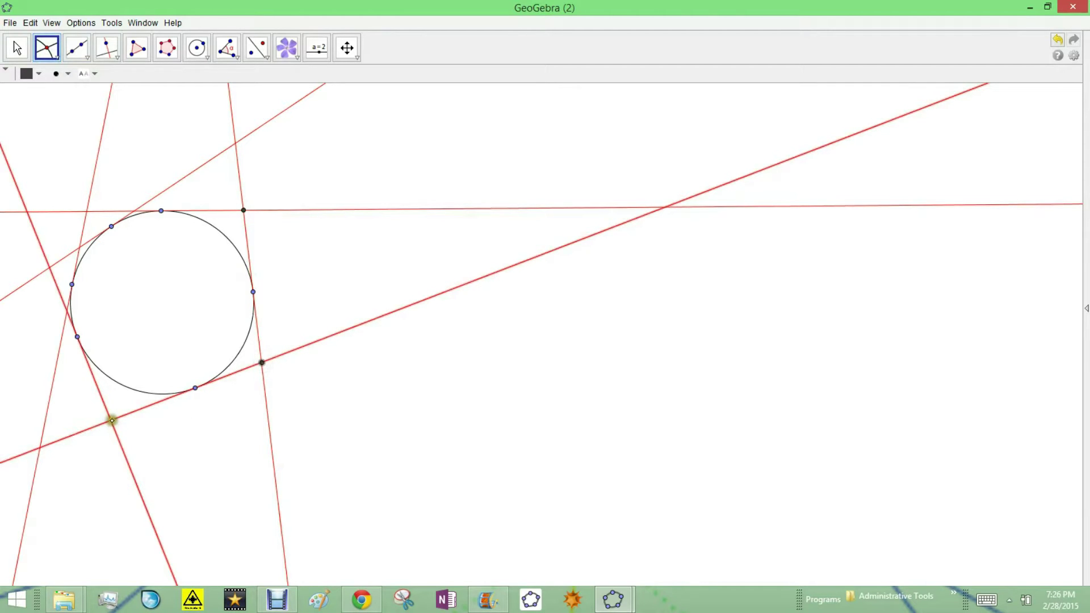
click(114, 421)
click(67, 311)
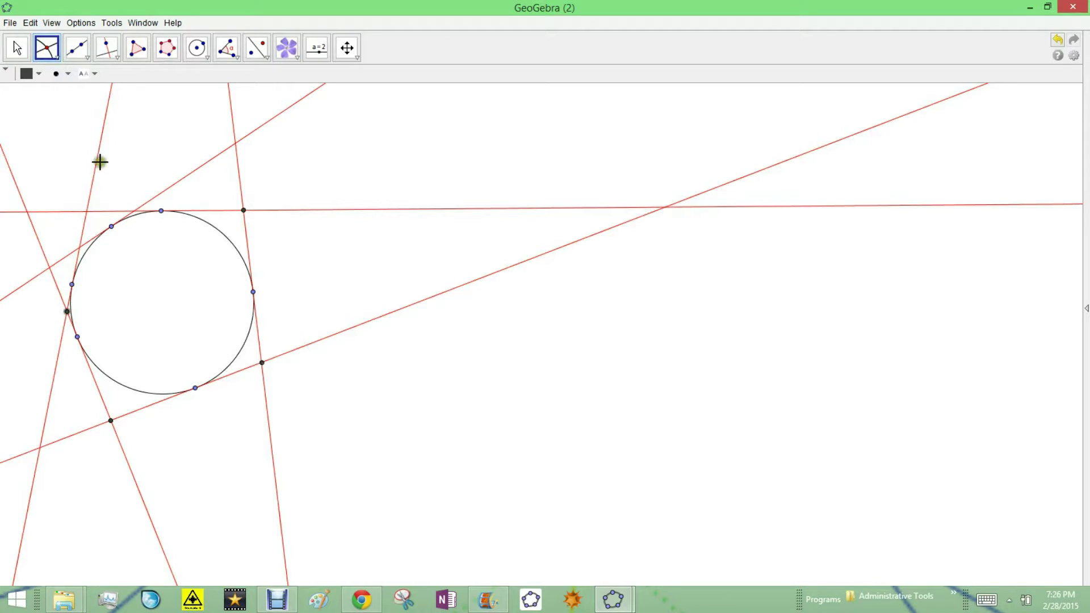
click(80, 247)
click(133, 211)
Colour the selected tangent vertex orange
click(107, 48)
click(80, 46)
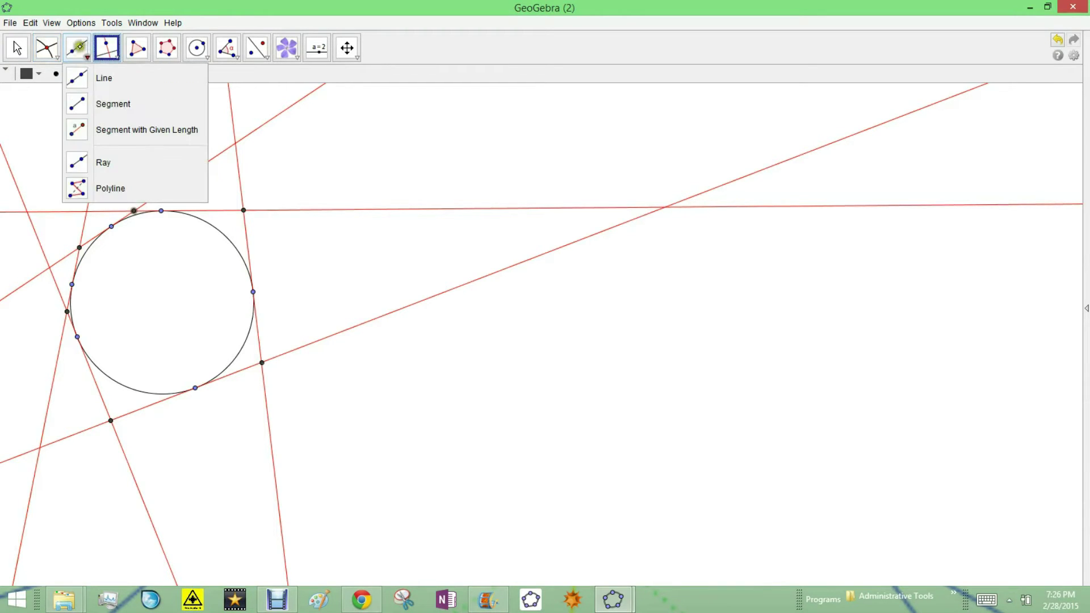
click(26, 74)
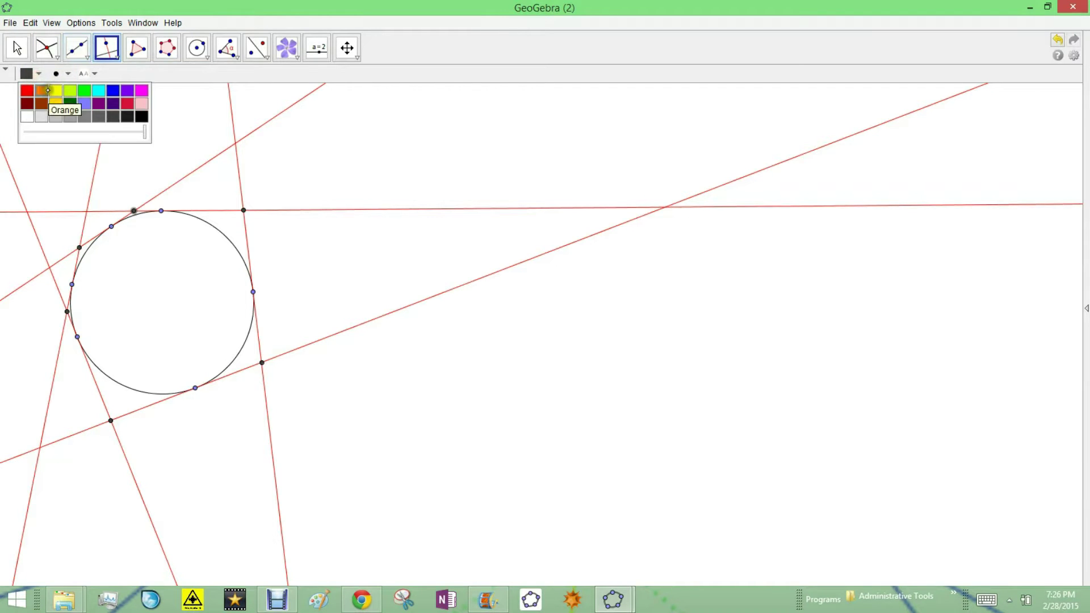
click(45, 90)
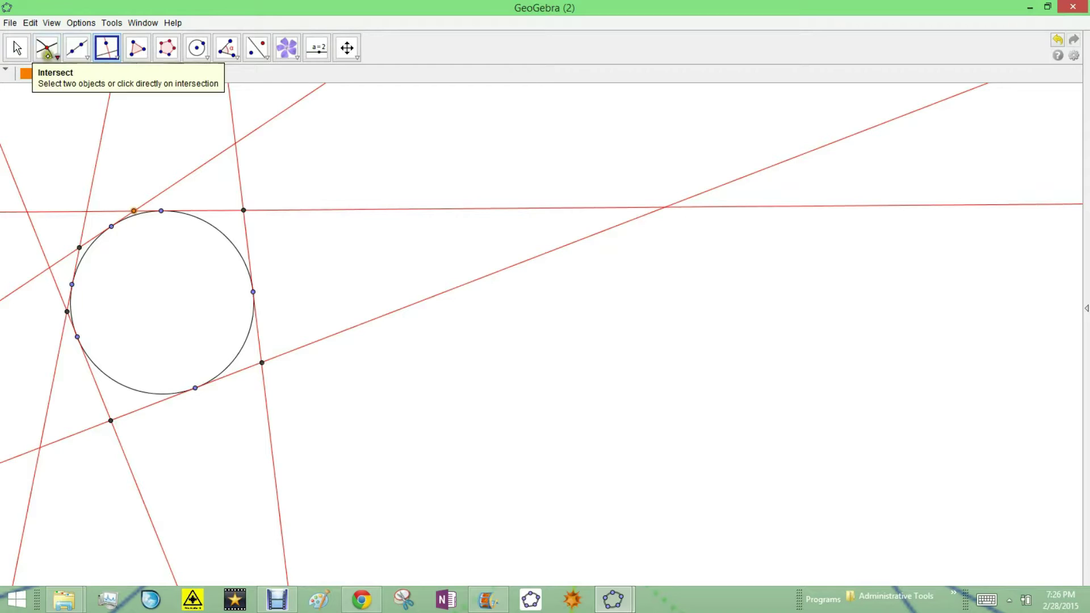
Draw three diagonals joining opposite vertices: upper-left to lower-right, lower-left to orange, left to upper-right
click(76, 48)
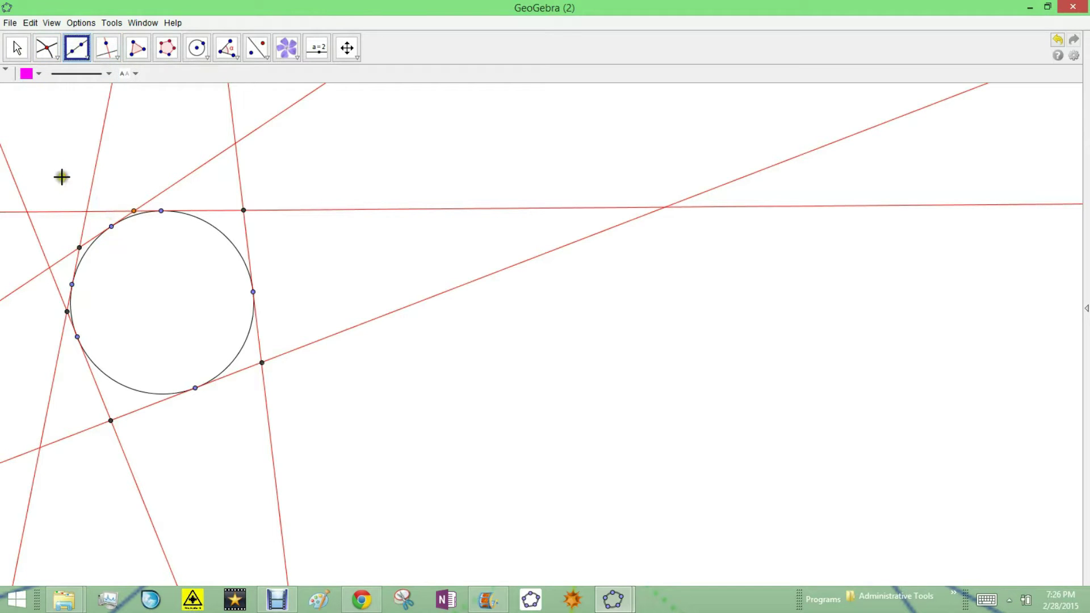
click(80, 248)
click(261, 358)
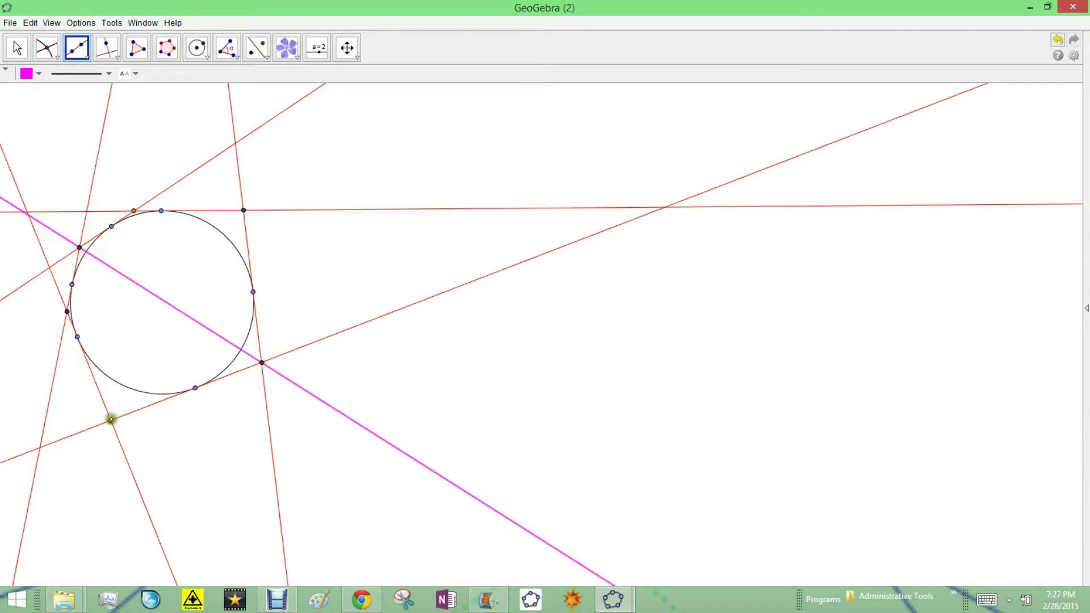
click(111, 420)
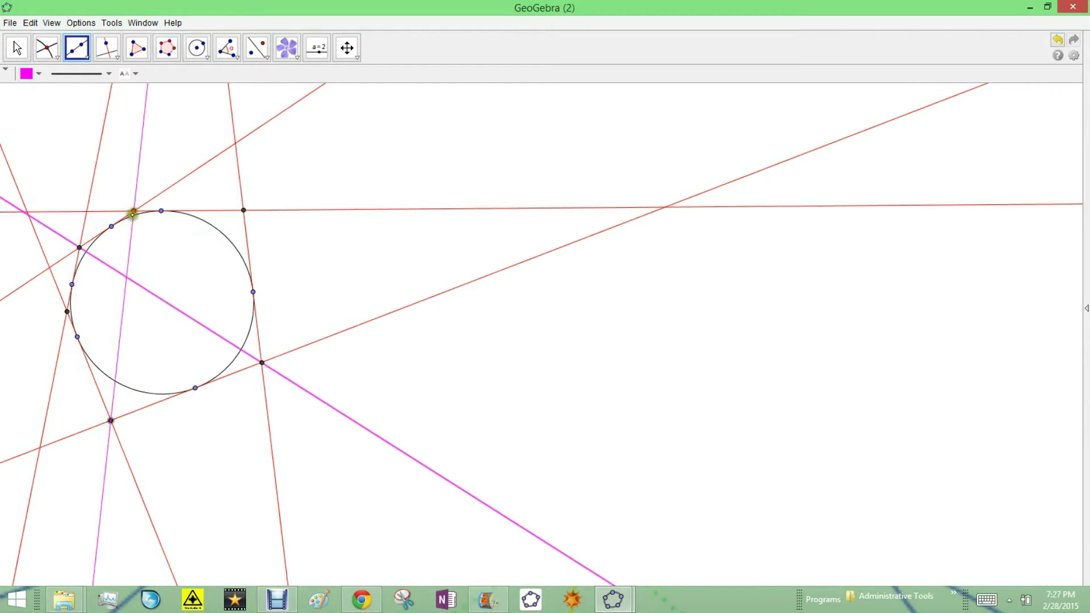
click(133, 213)
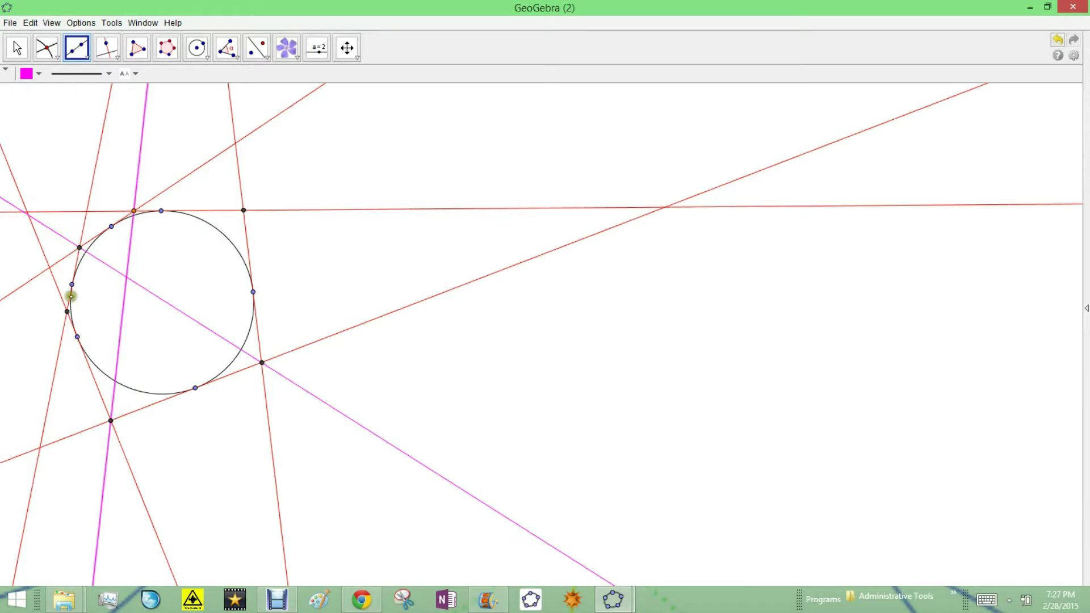
click(66, 310)
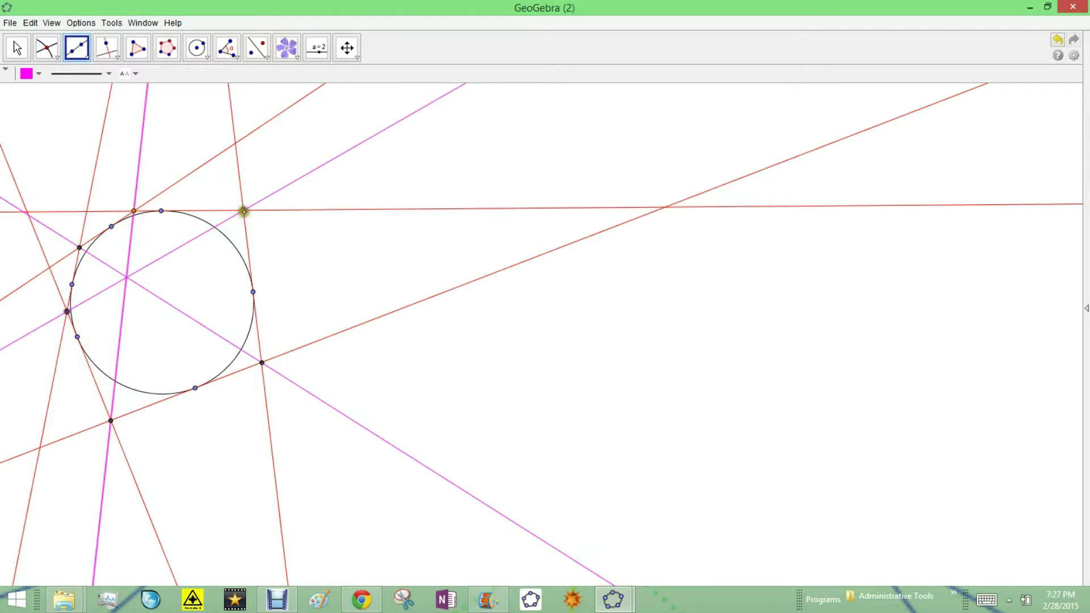
click(244, 212)
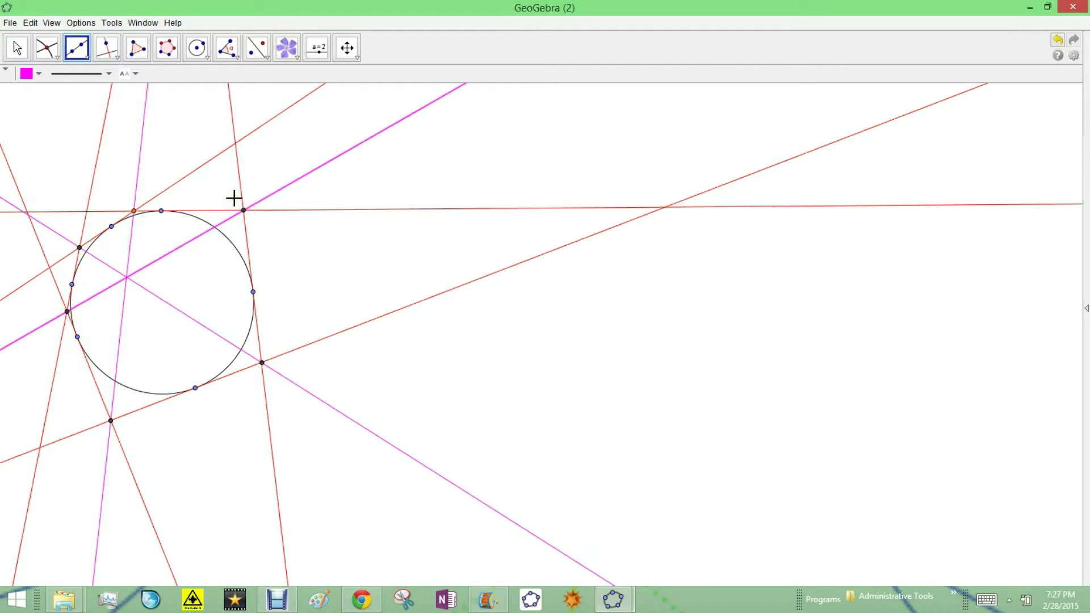